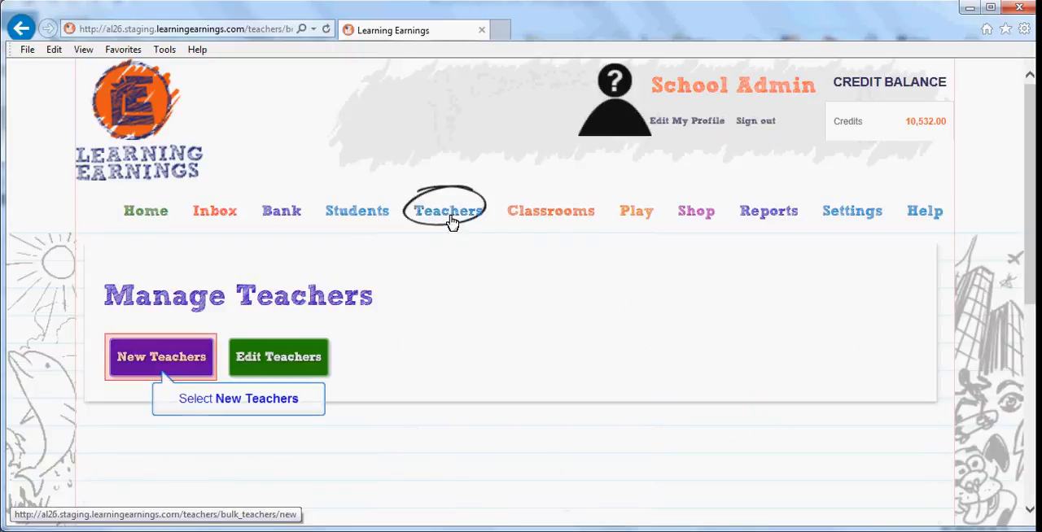
# Step: Open the form for new teachers and set the number of teachers to add to 4
pyautogui.click(170, 366)
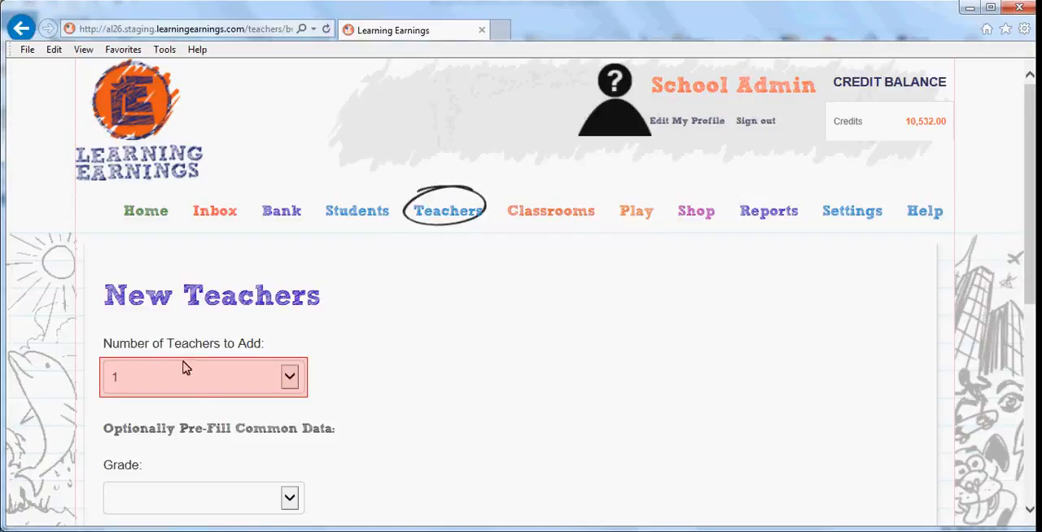
pyautogui.click(289, 382)
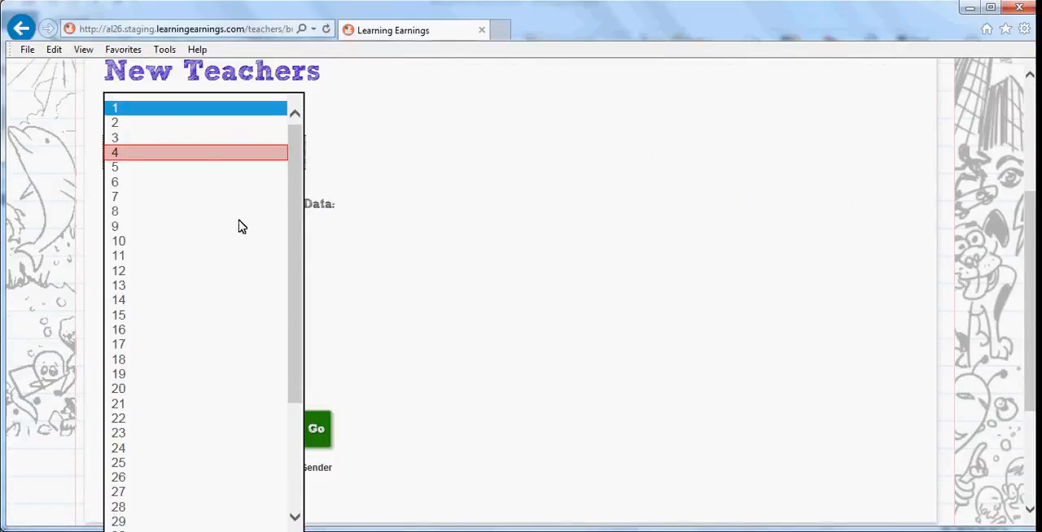
pyautogui.click(221, 153)
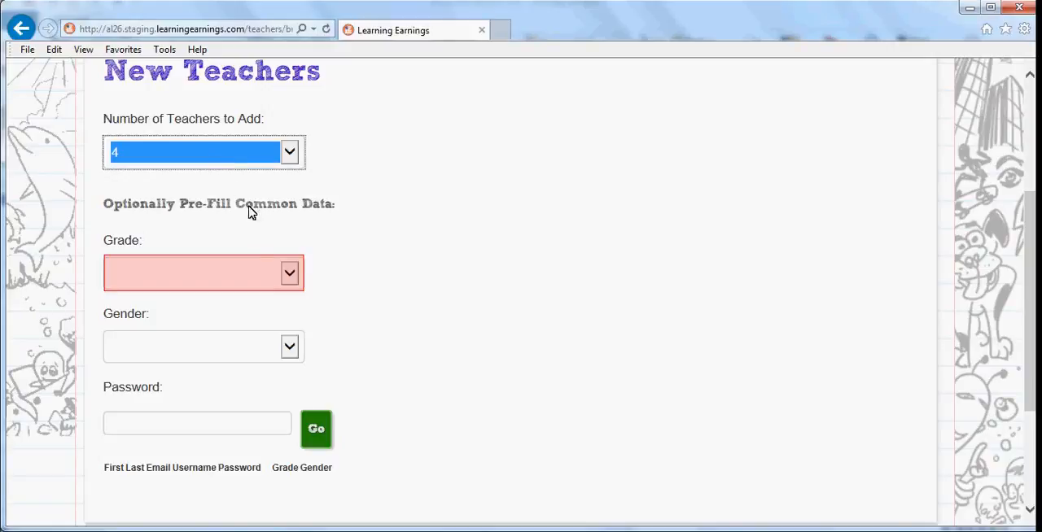
# Step: Check the optional common Grade and Gender choices, leaving both blank
pyautogui.click(289, 275)
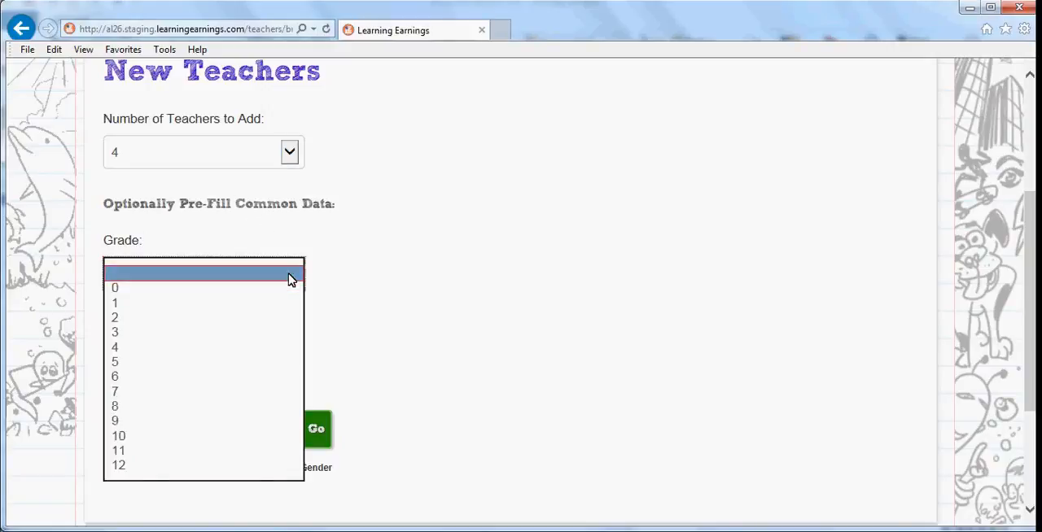
pyautogui.click(291, 277)
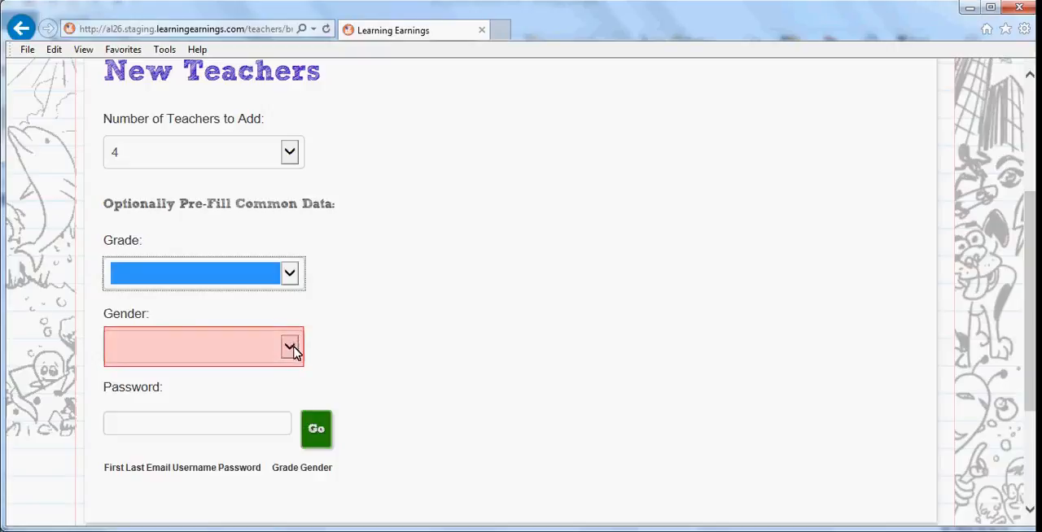
pyautogui.click(295, 360)
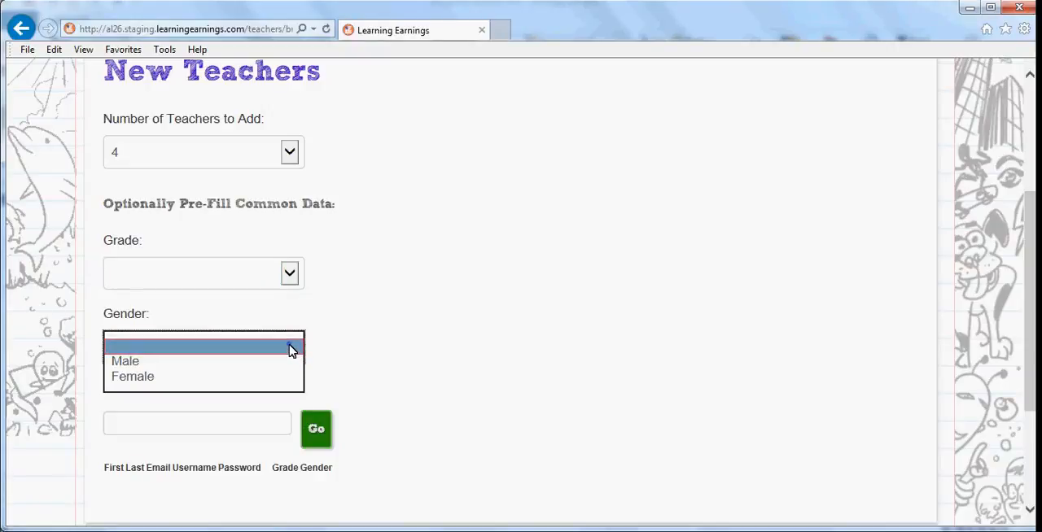
pyautogui.click(290, 345)
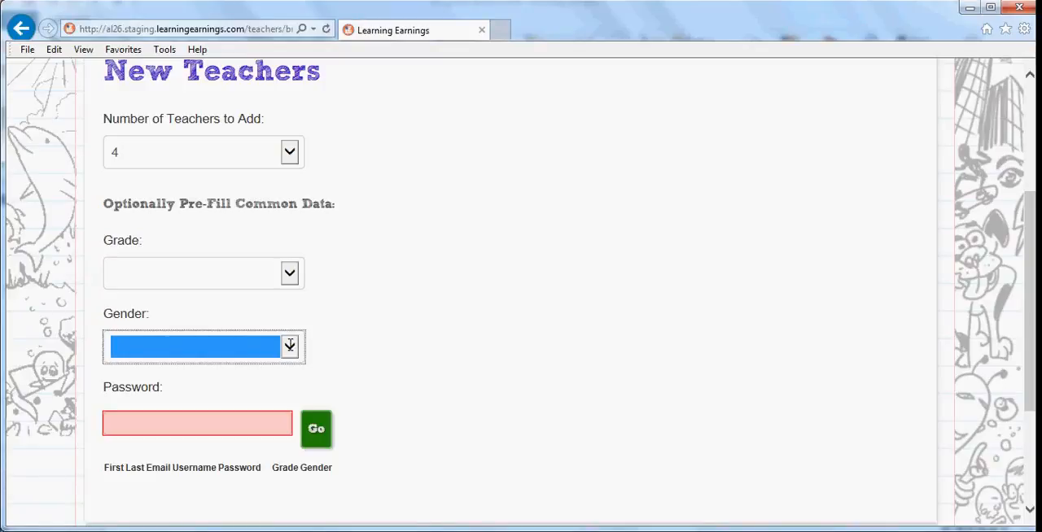
# Step: Enter the common password for the new teachers and generate the four entry rows
pyautogui.click(283, 427)
pyautogui.write('123')
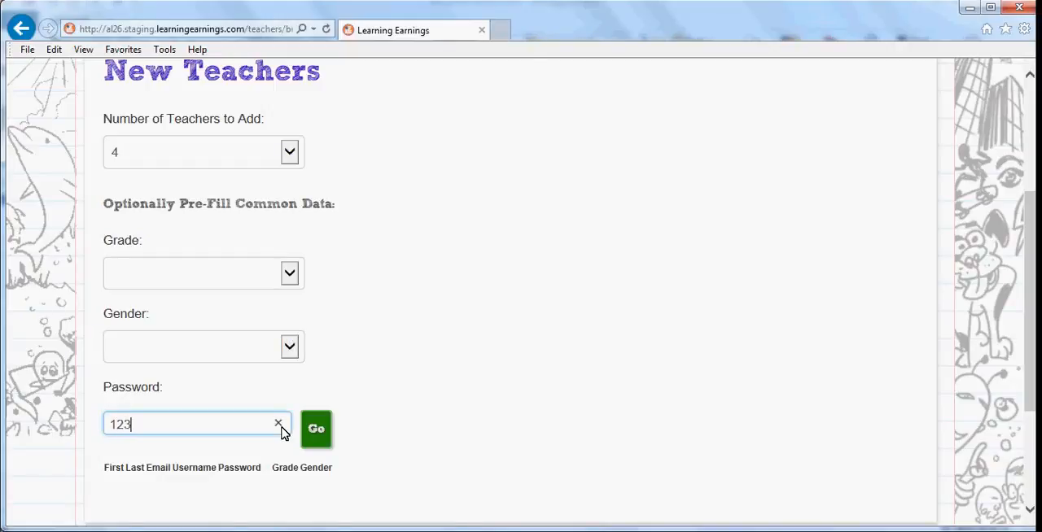
pyautogui.write('4pass')
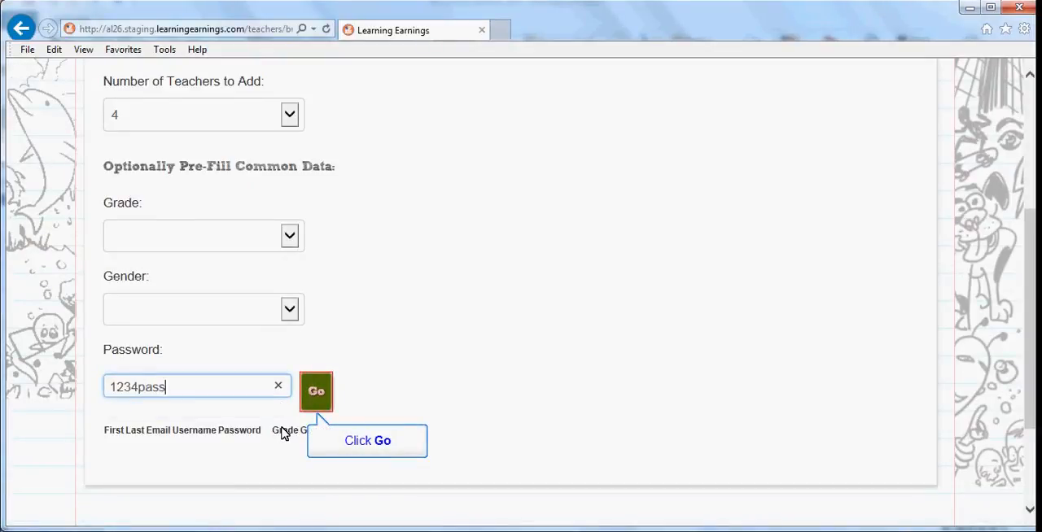
pyautogui.click(319, 394)
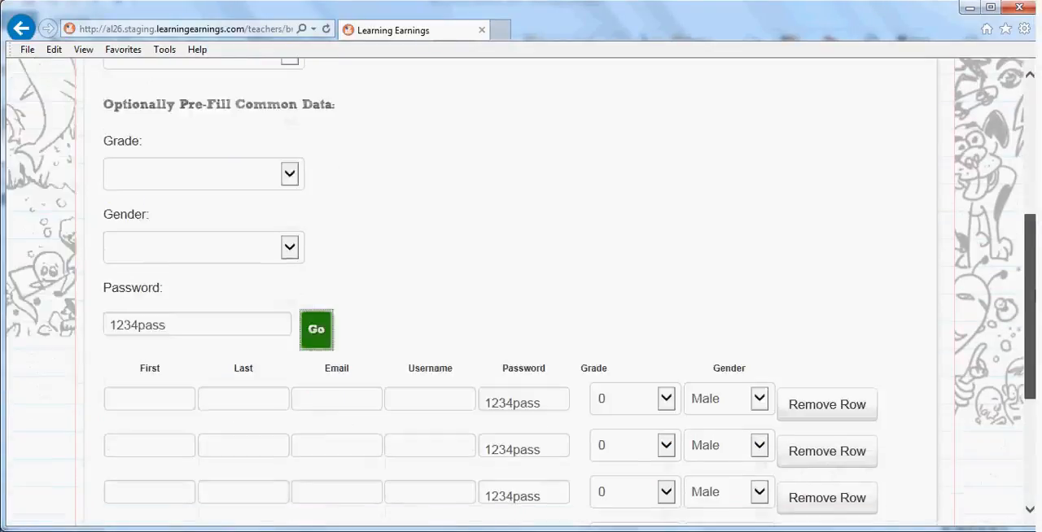
# Step: Fill in the first teacher's first name, last name, email and username in the first row
pyautogui.click(149, 214)
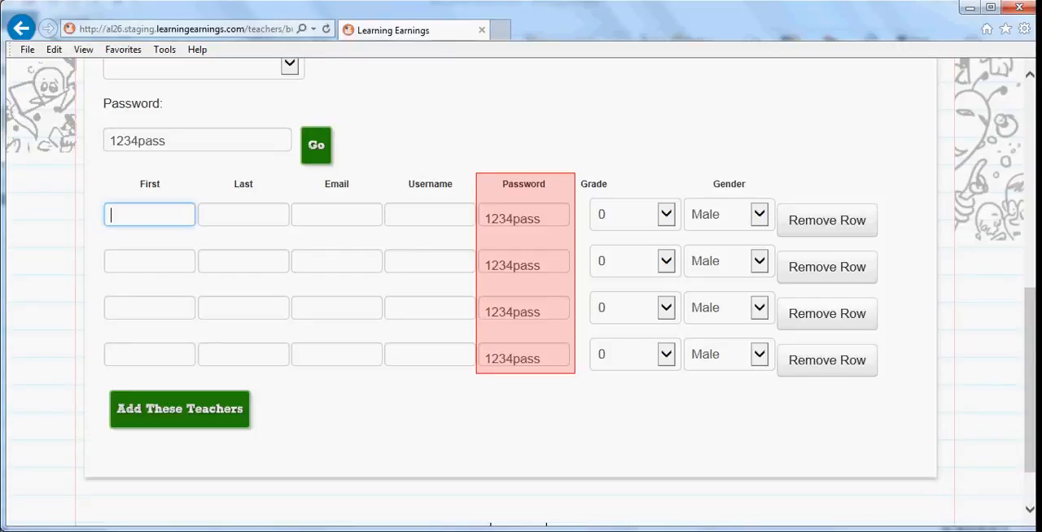
pyautogui.press('Tab')
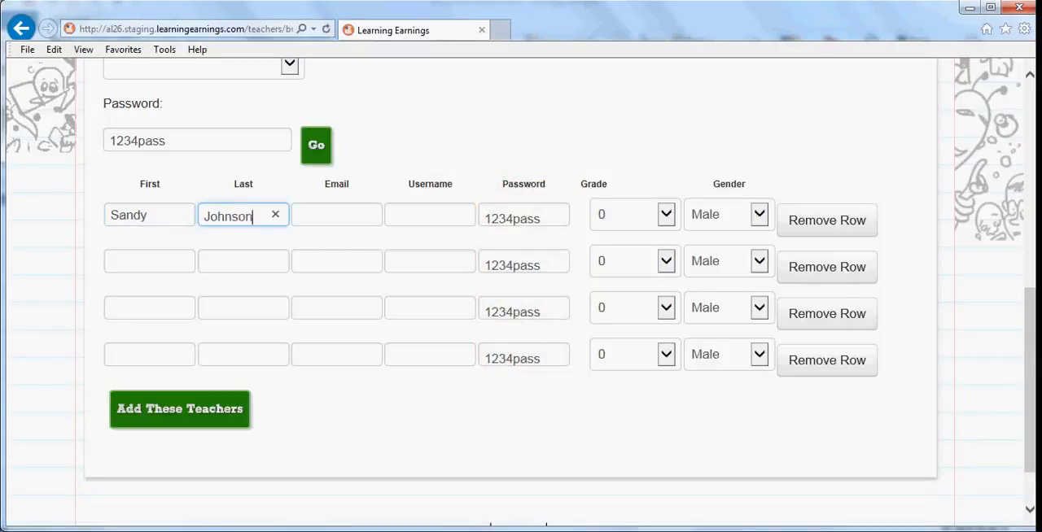
pyautogui.scroll(-1, 231, 257)
pyautogui.press('Tab')
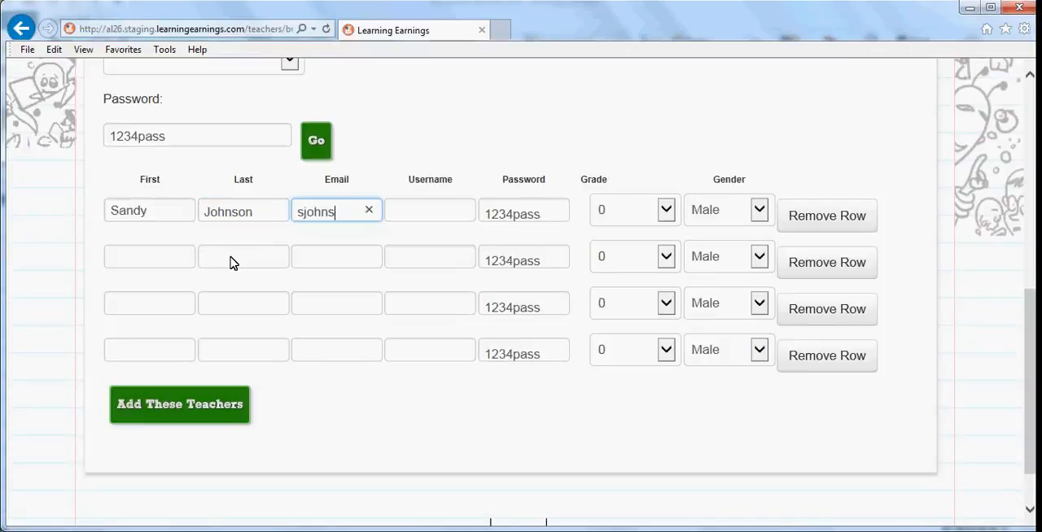
pyautogui.scroll(-1, 232, 262)
pyautogui.write('l.org')
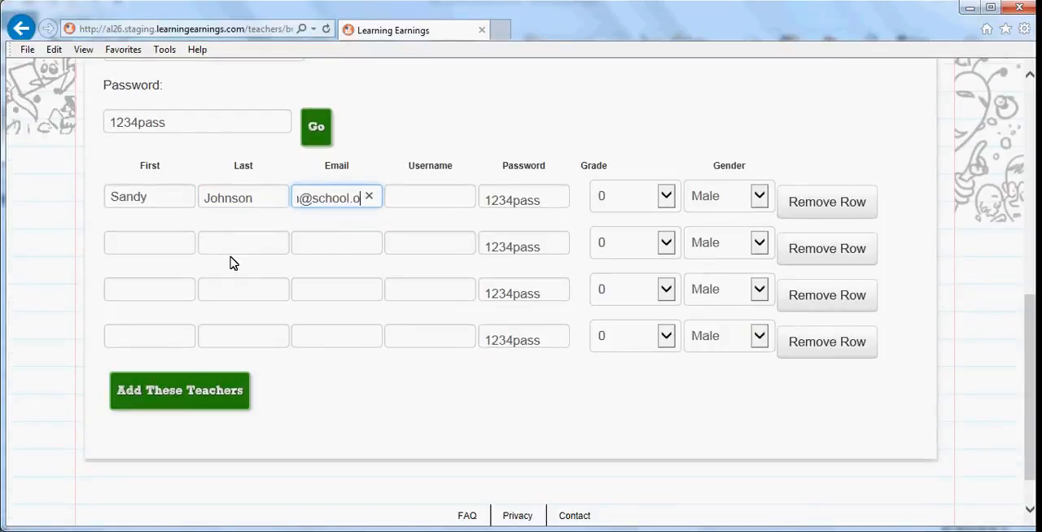
pyautogui.press('Tab')
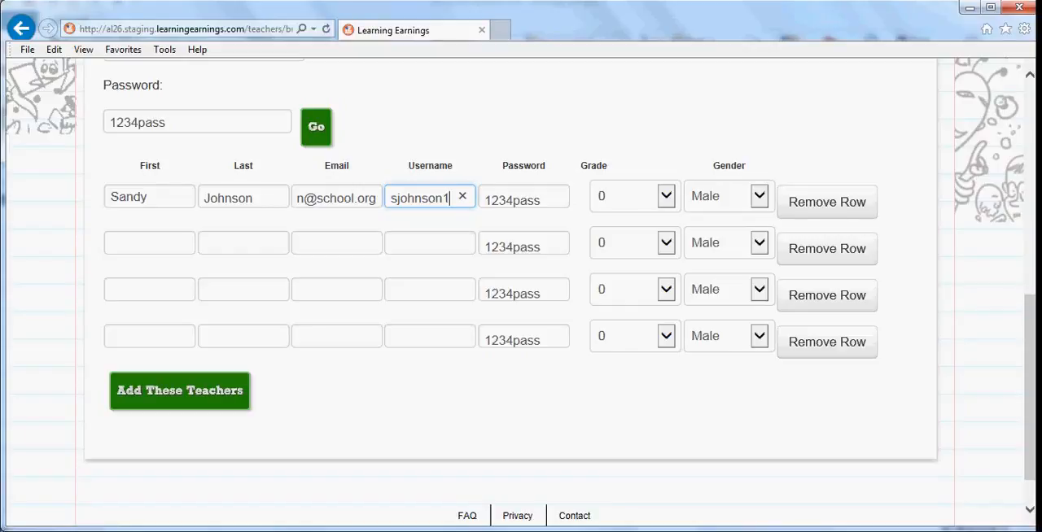
# Step: Keep the first teacher's pre-filled password and set the grade to 6 and the gender to Female
pyautogui.press('Tab')
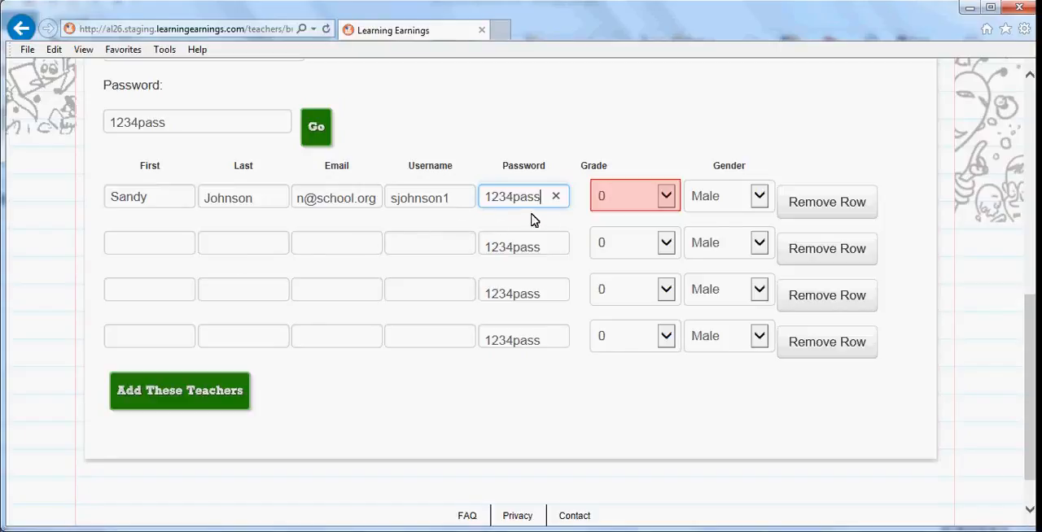
pyautogui.click(666, 202)
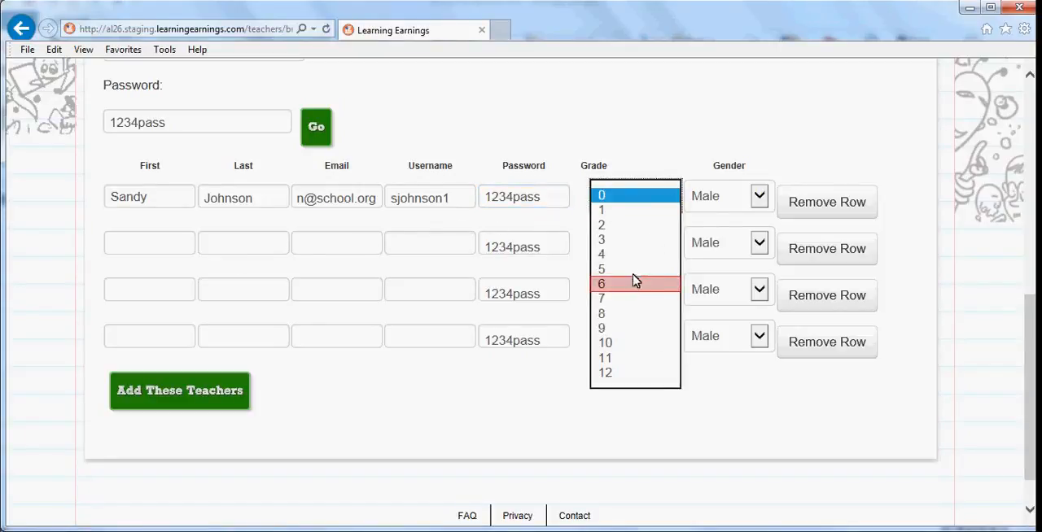
pyautogui.click(630, 286)
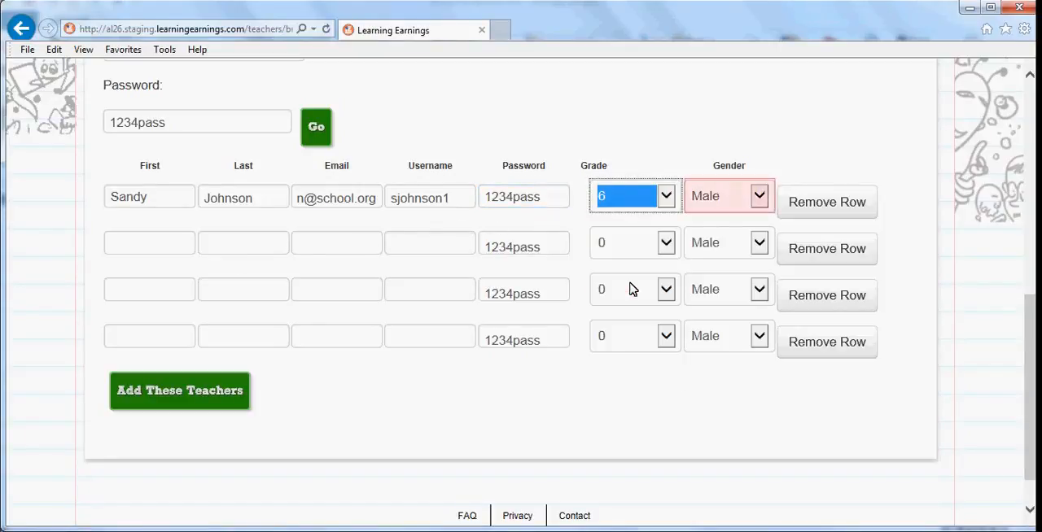
pyautogui.click(756, 195)
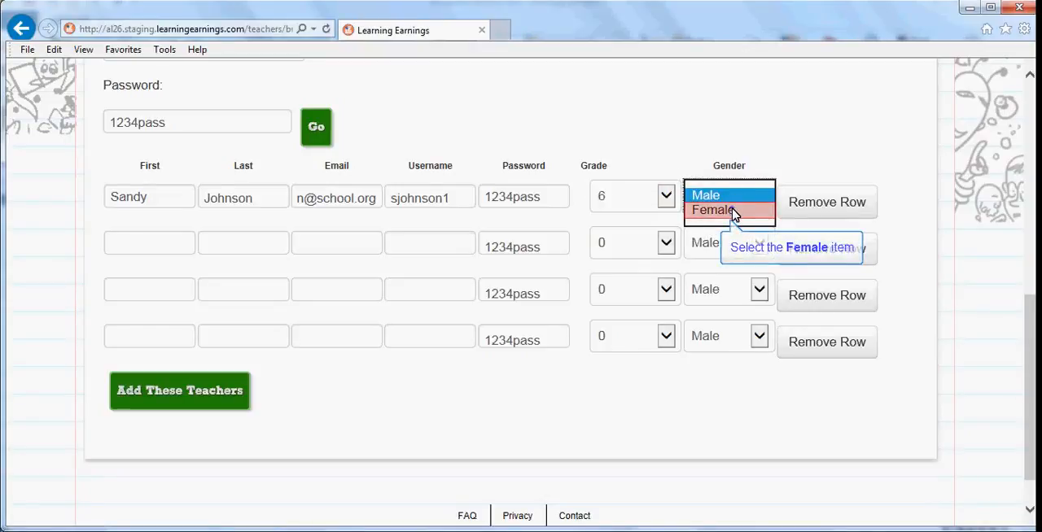
pyautogui.click(737, 210)
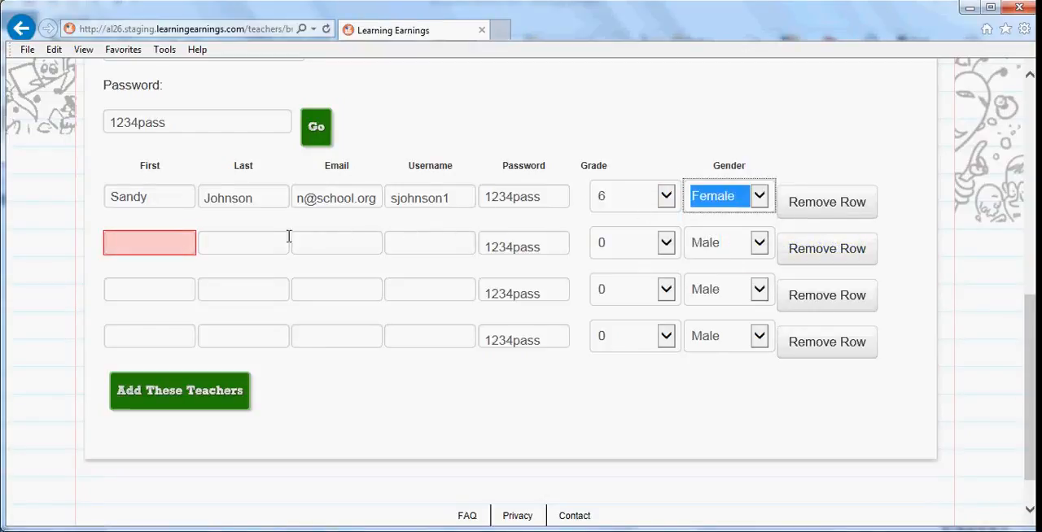
# Step: Fill in the second teacher's first name, last name, email and username in the second row
pyautogui.click(145, 245)
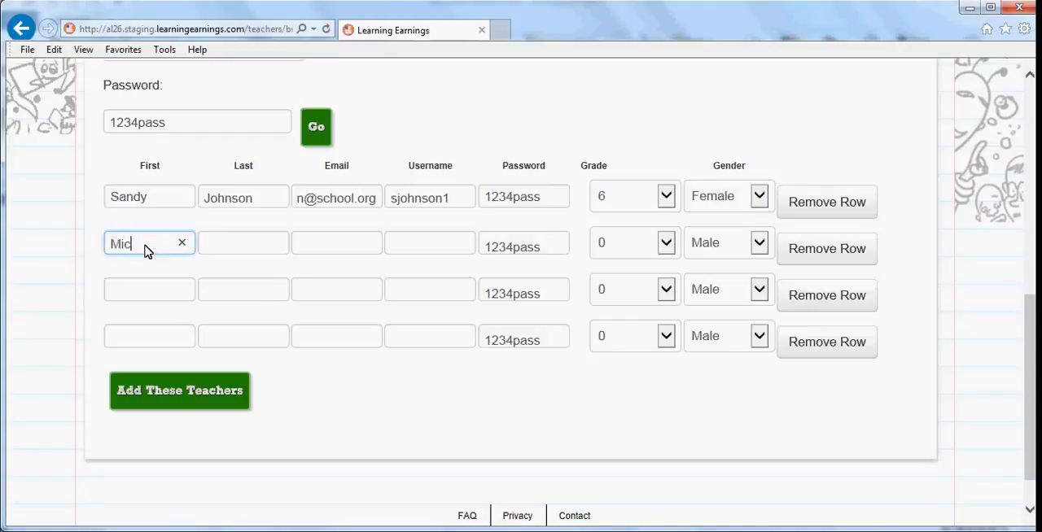
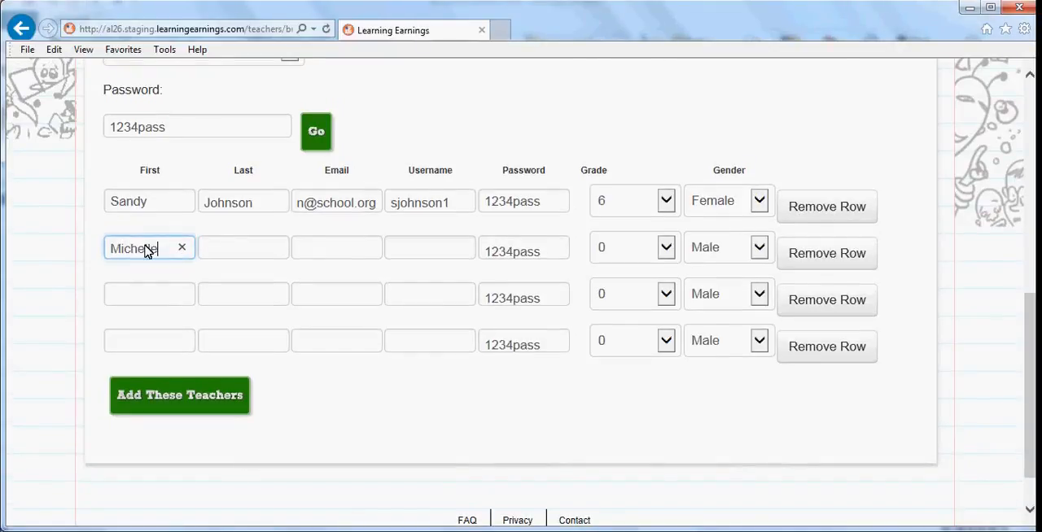
pyautogui.press('Tab')
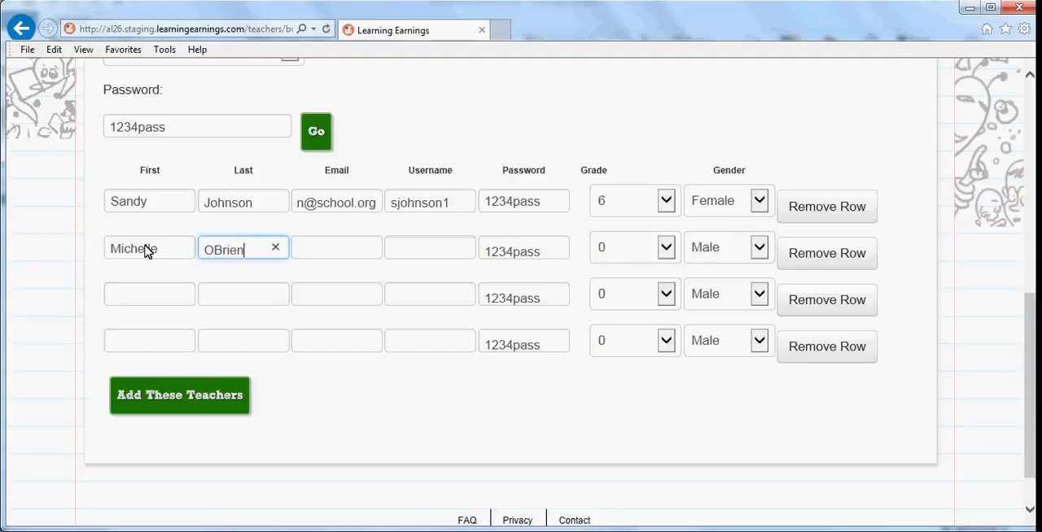
pyautogui.press('Tab')
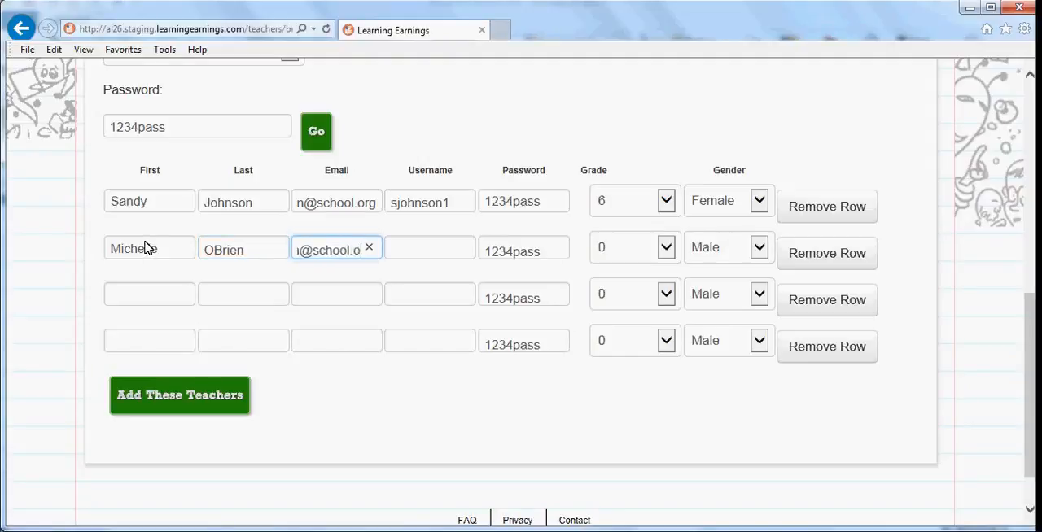
pyautogui.press('Tab')
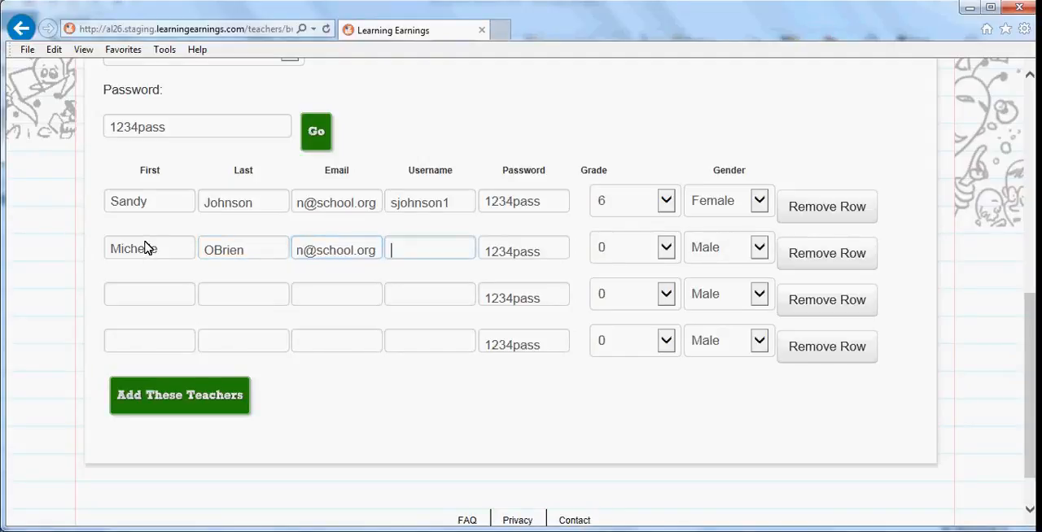
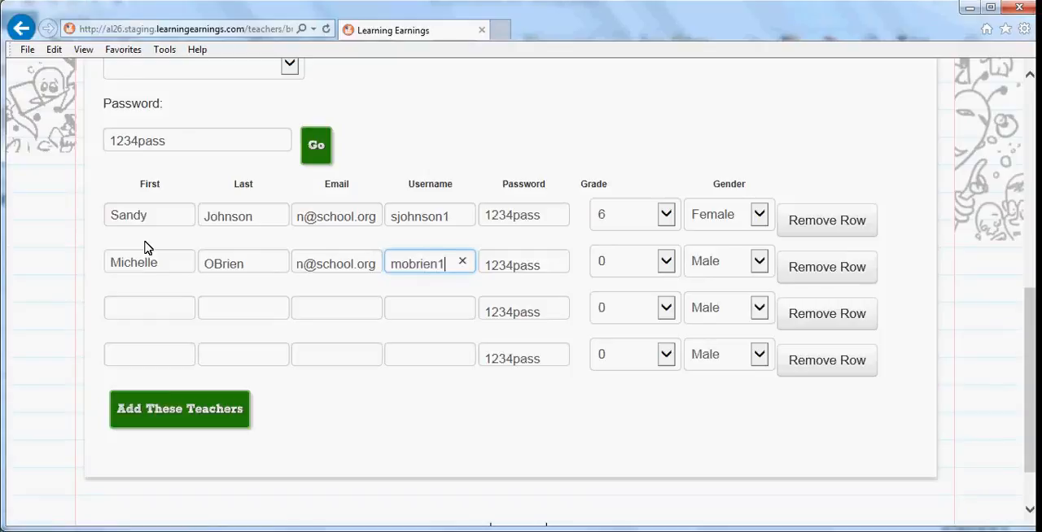
# Step: Keep the second teacher's pre-filled password and set the grade to 2 and the gender to Female
pyautogui.press('Tab')
pyautogui.press('Tab')
pyautogui.press('2')
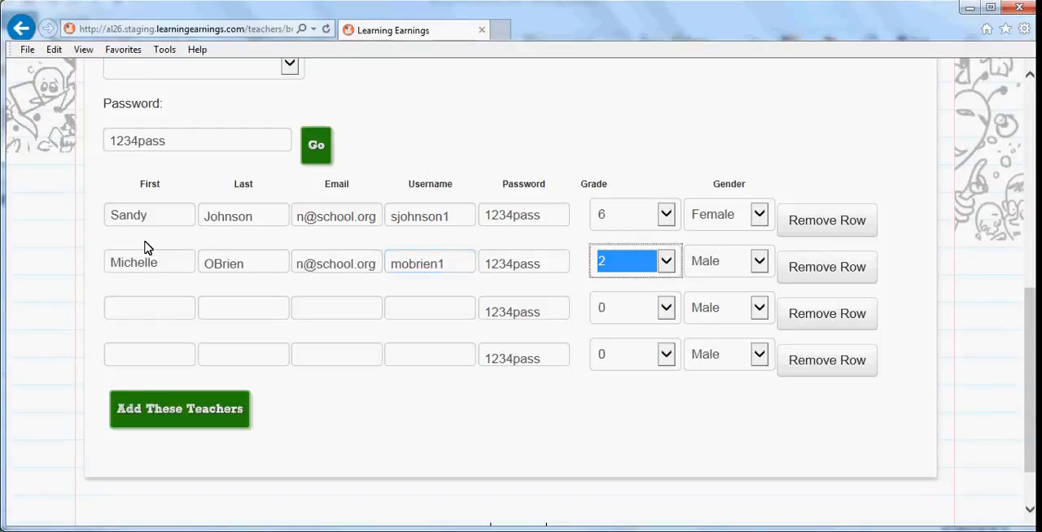
pyautogui.press('Tab')
pyautogui.press('f')
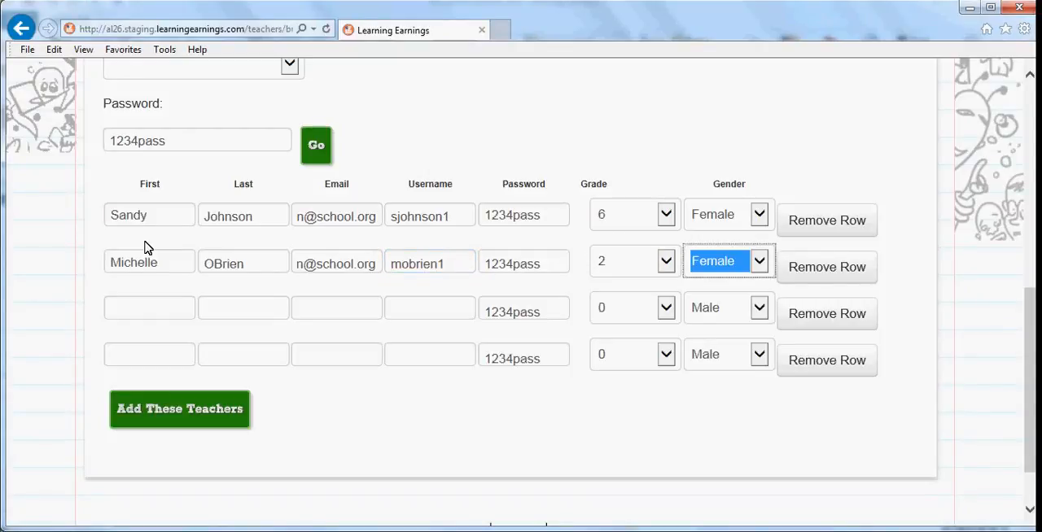
# Step: Fill in the third teacher's first name, last name, email and username in the third row
pyautogui.press('Tab')
pyautogui.press('Tab')
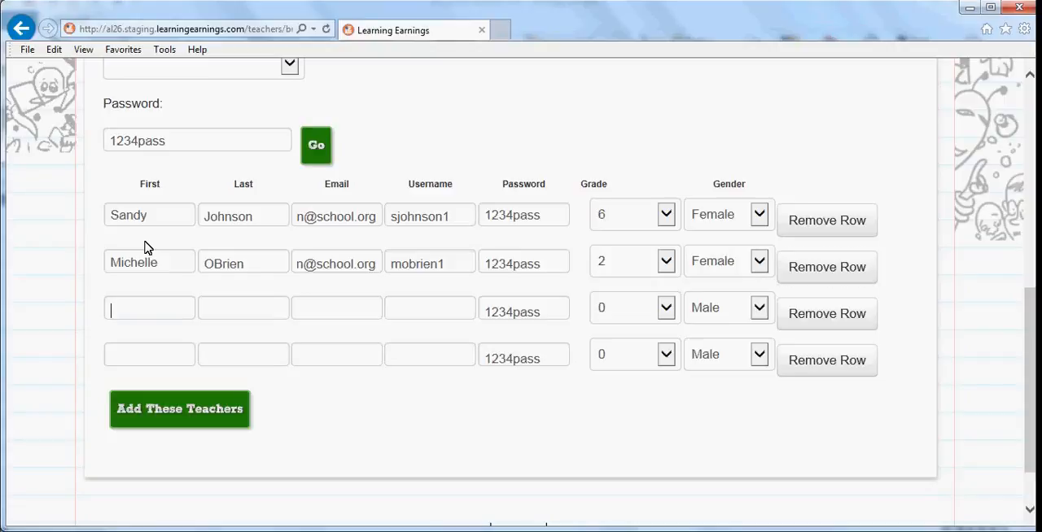
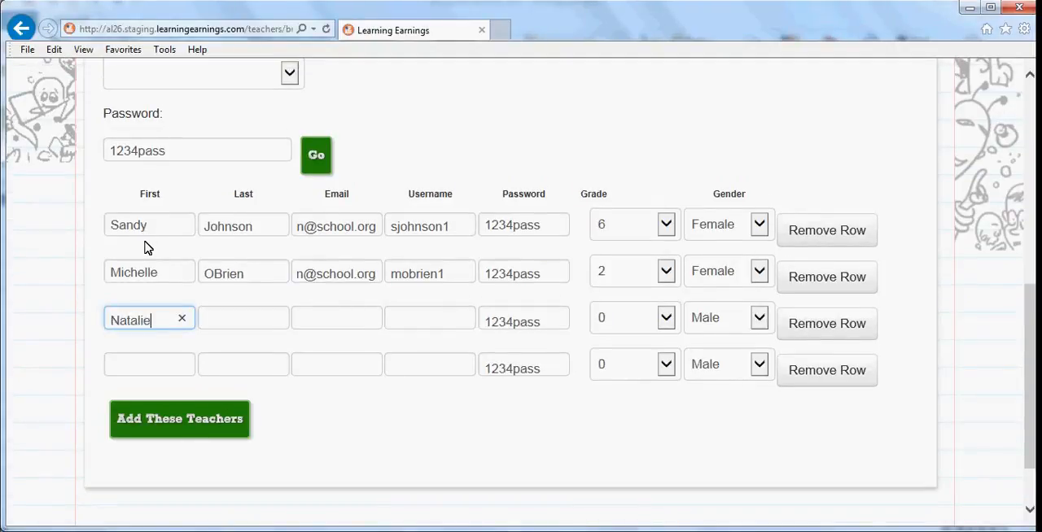
pyautogui.press('Tab')
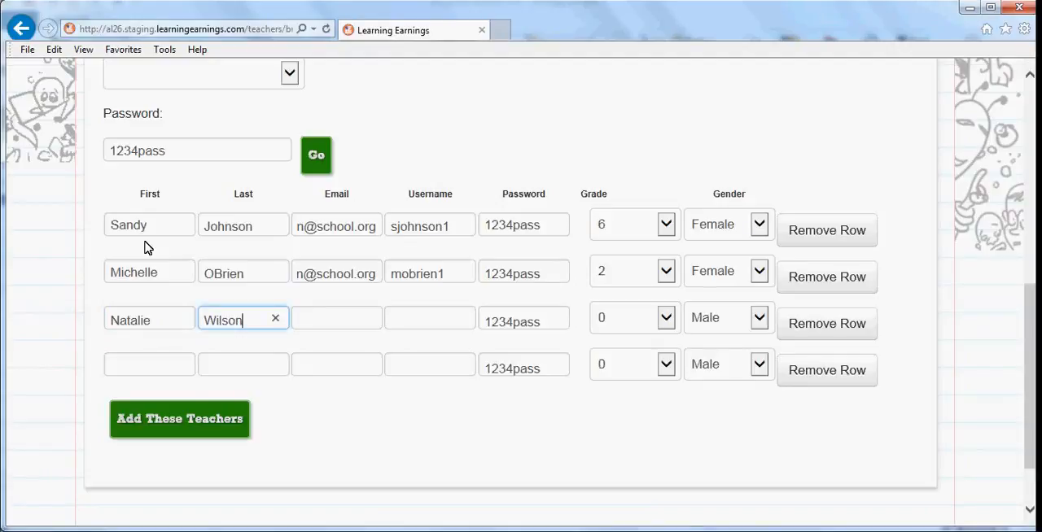
pyautogui.press('Tab')
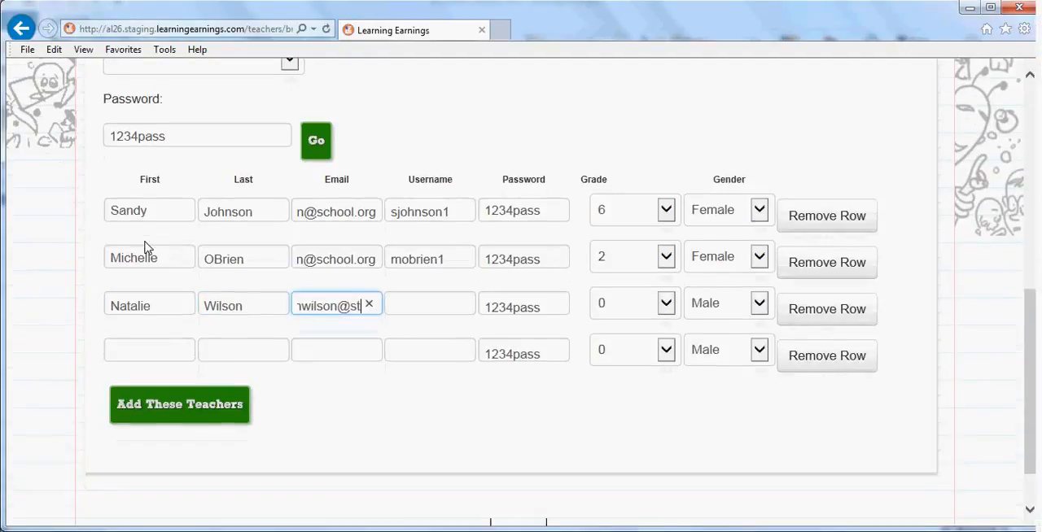
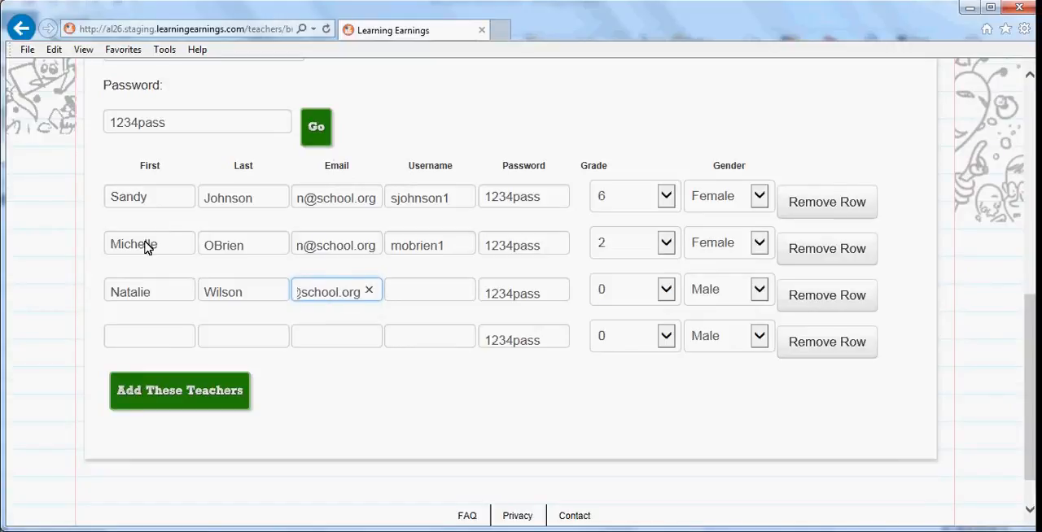
pyautogui.press('Tab')
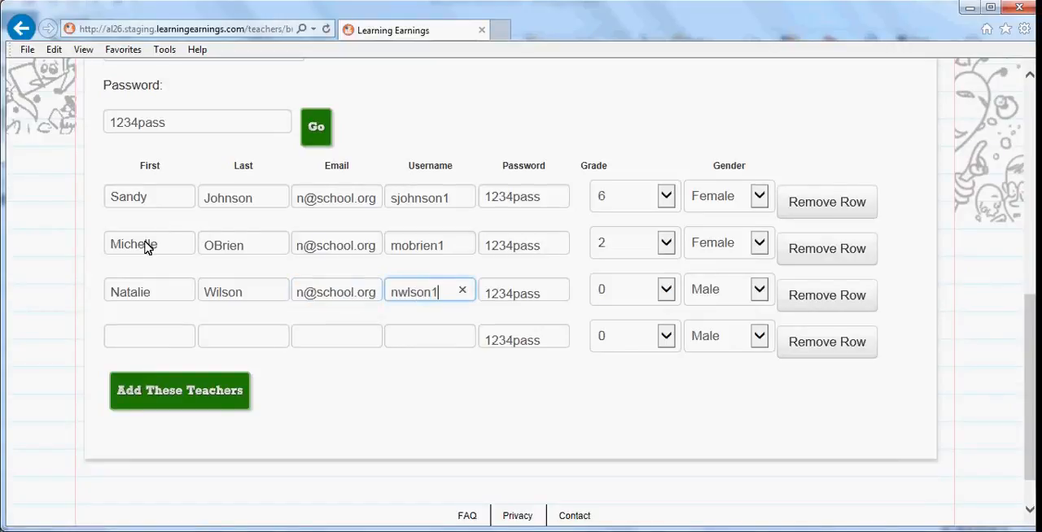
# Step: Keep the third teacher's pre-filled password and grade 0, and set the gender to Female
pyautogui.press('Tab')
pyautogui.press('Tab')
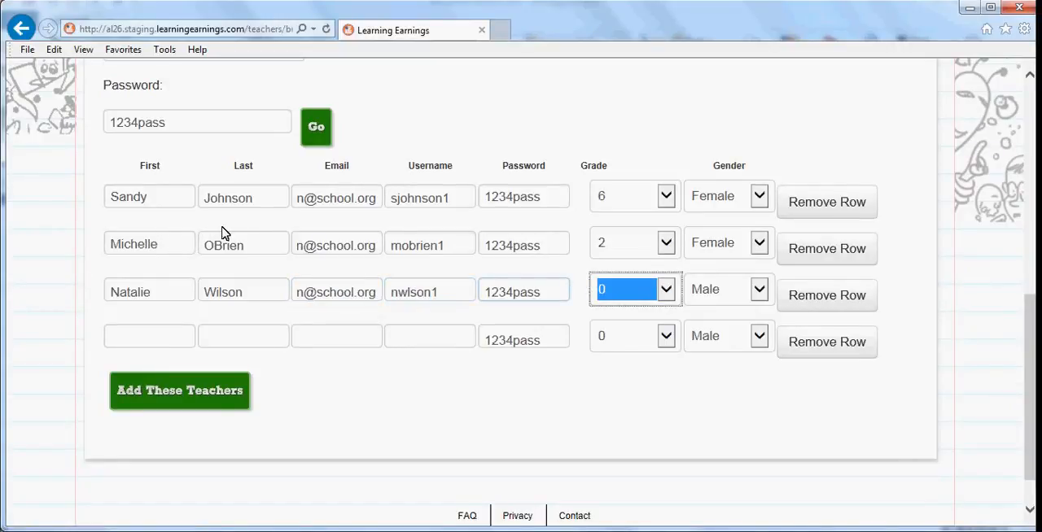
pyautogui.press('Tab')
pyautogui.press('f')
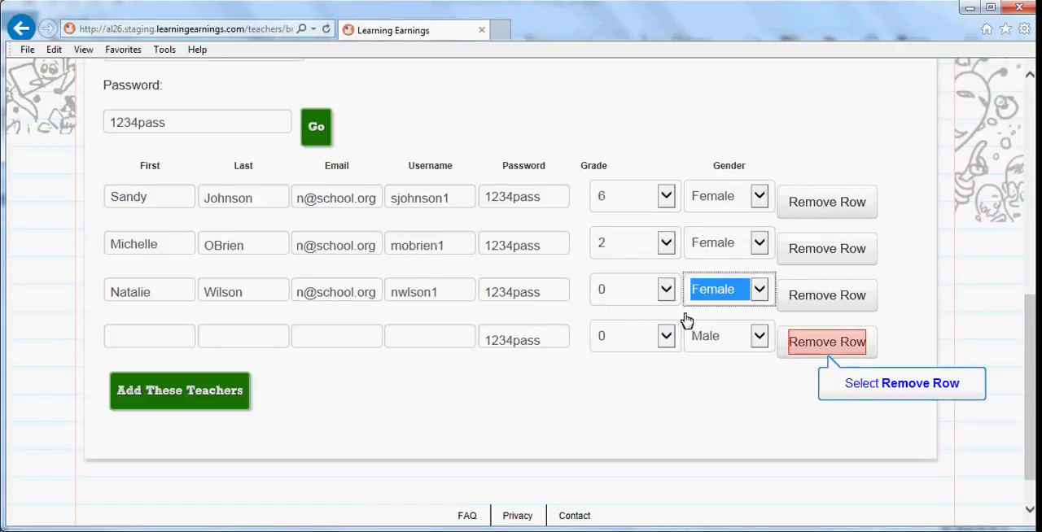
# Step: Remove the empty fourth row, submit the three new teachers and dismiss the resulting message
pyautogui.click(827, 346)
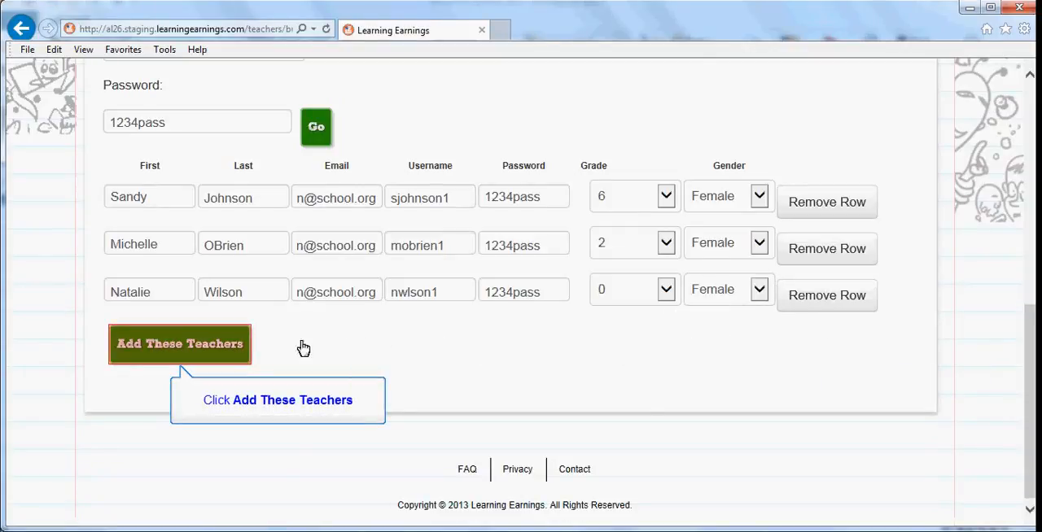
pyautogui.click(234, 348)
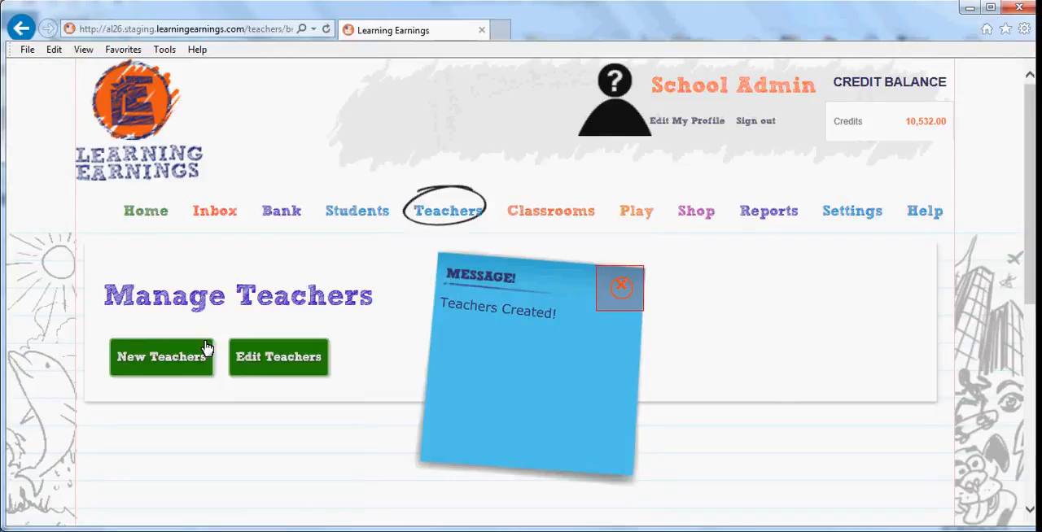
pyautogui.click(623, 299)
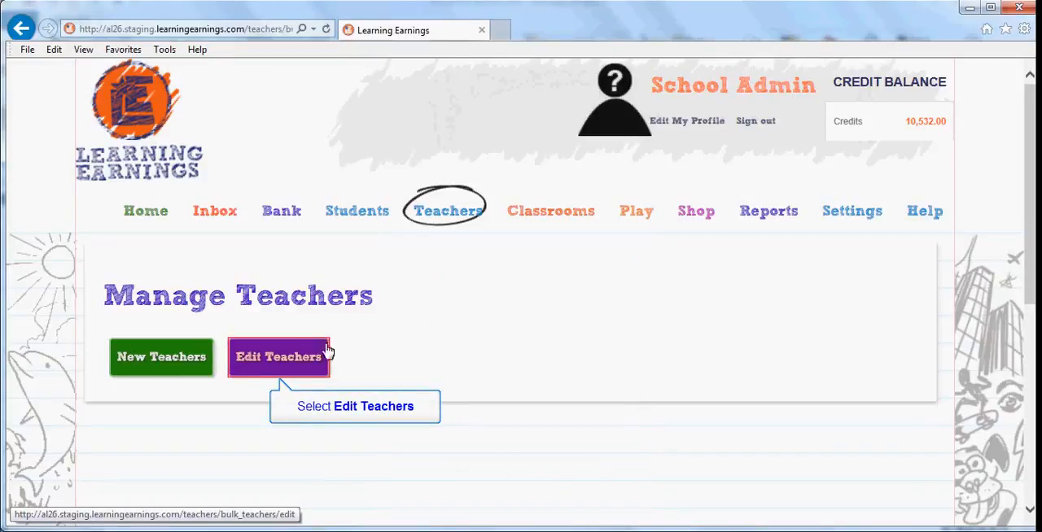
# Step: Open the Edit Teachers page and filter the teacher list by gender Female
pyautogui.click(295, 357)
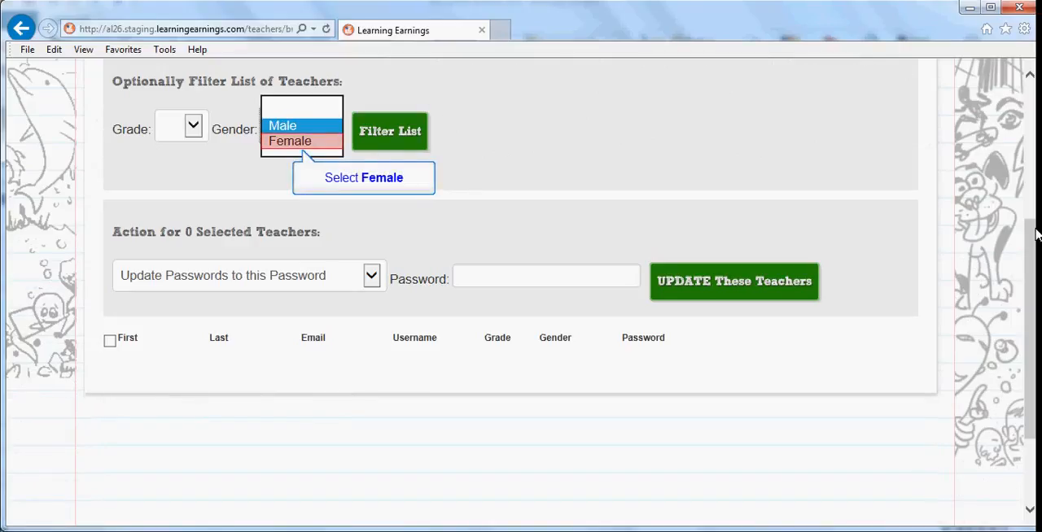
pyautogui.click(296, 143)
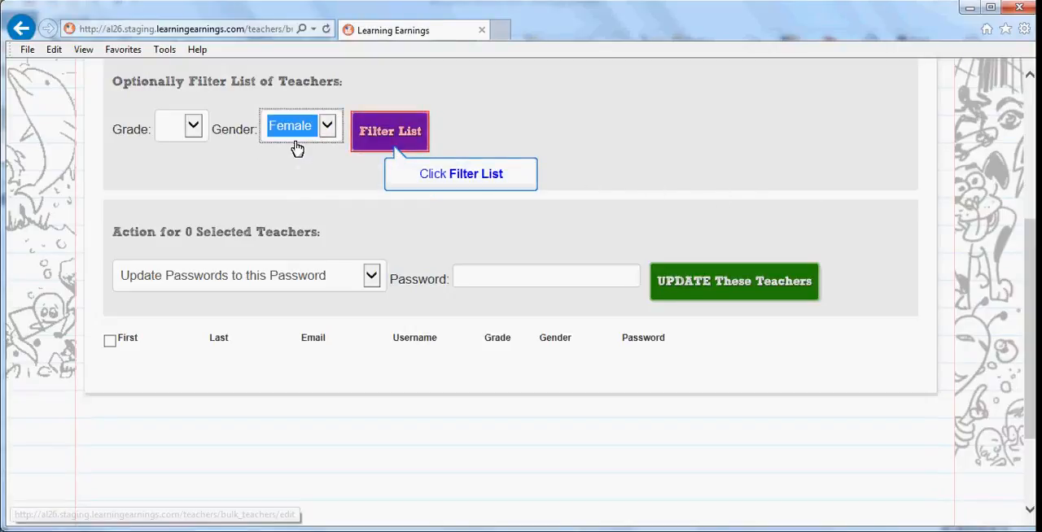
pyautogui.click(372, 130)
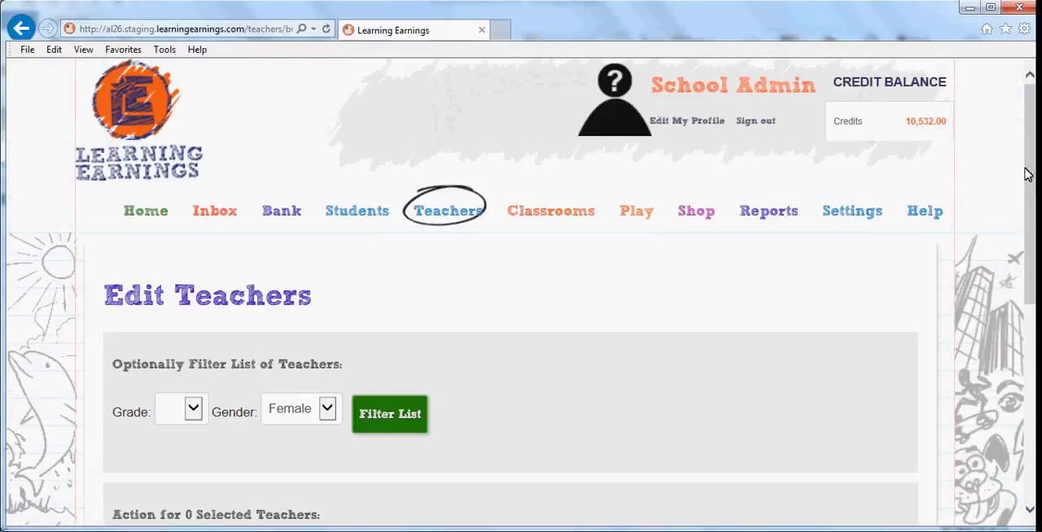
# Step: Choose the action Update Passwords to this Password, enter the common password and select all listed teachers
pyautogui.moveTo(1031, 175); pyautogui.dragTo(1030, 334)
pyautogui.click(371, 213)
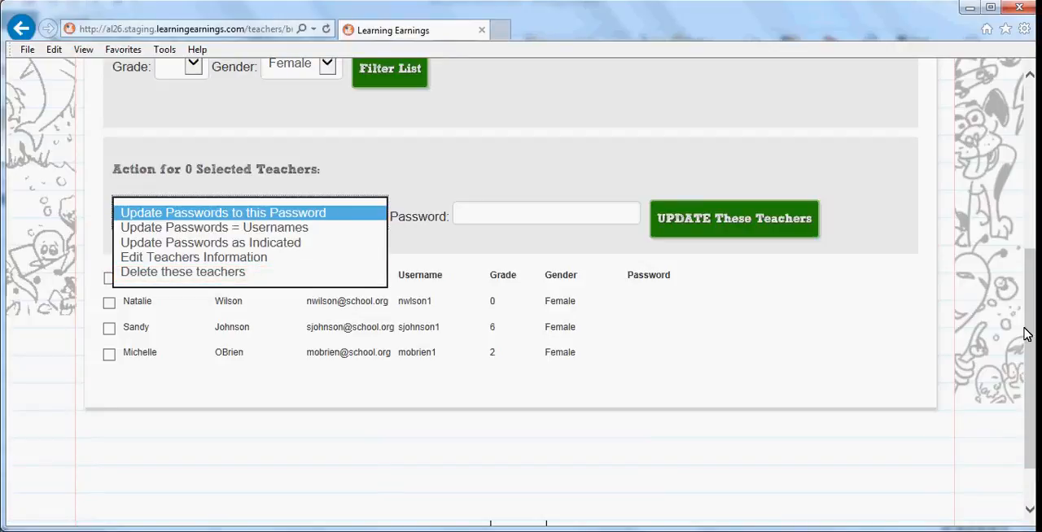
pyautogui.click(232, 212)
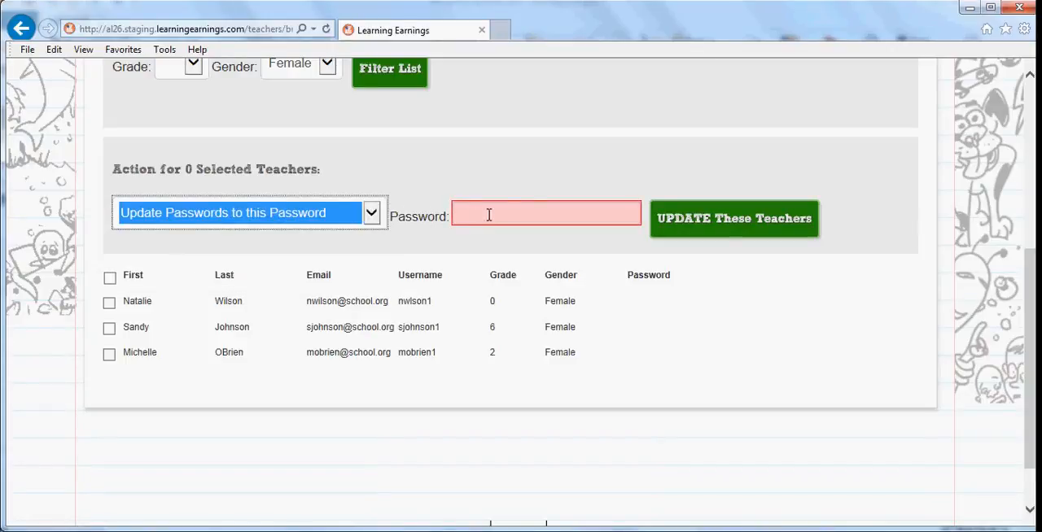
pyautogui.click(518, 215)
pyautogui.write('1234pass')
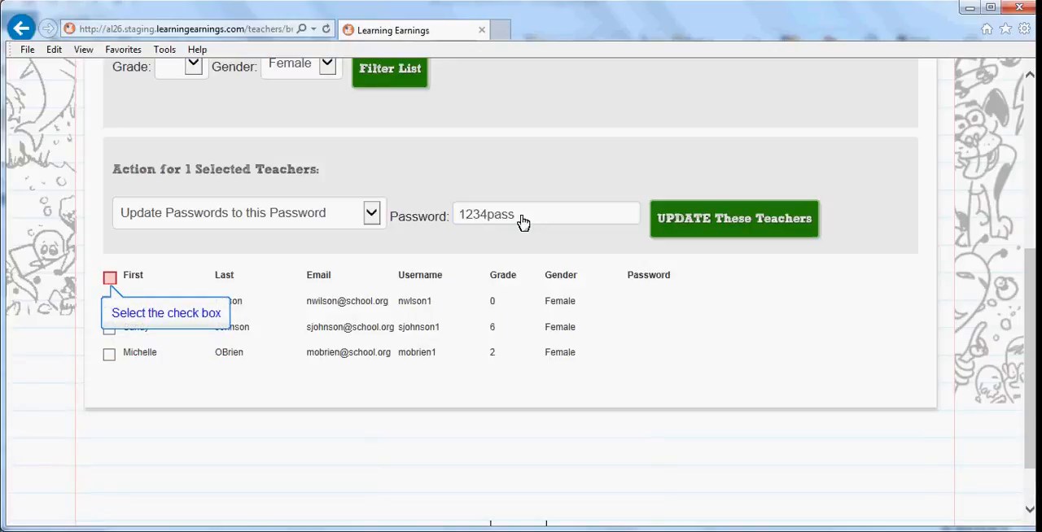
pyautogui.click(110, 278)
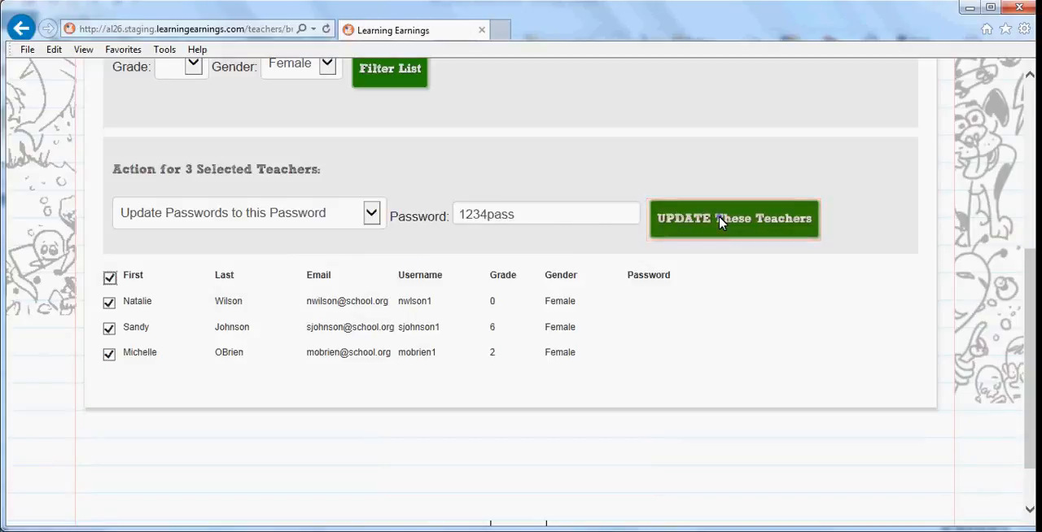
# Step: Apply Update Passwords = Usernames to only the grade 2 teacher
pyautogui.click(372, 214)
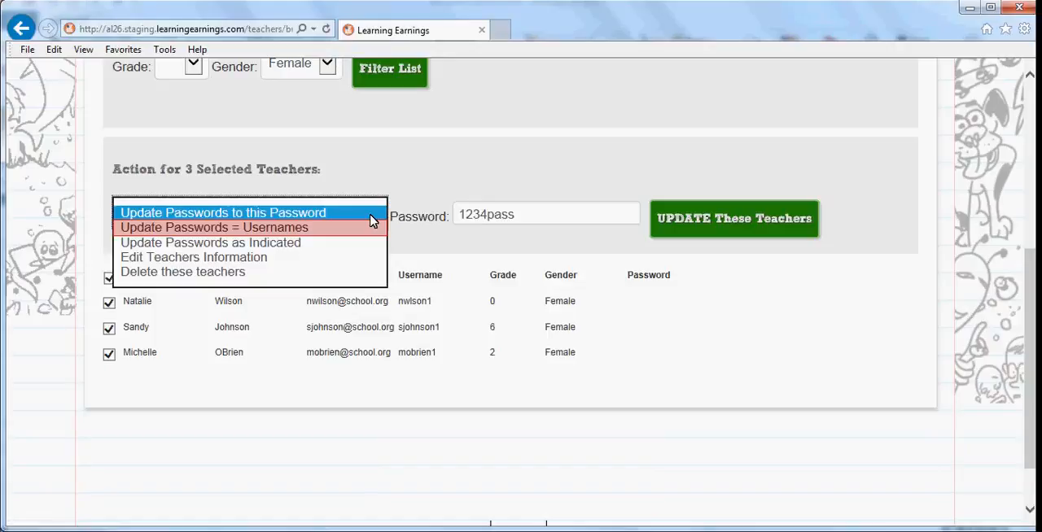
pyautogui.click(307, 228)
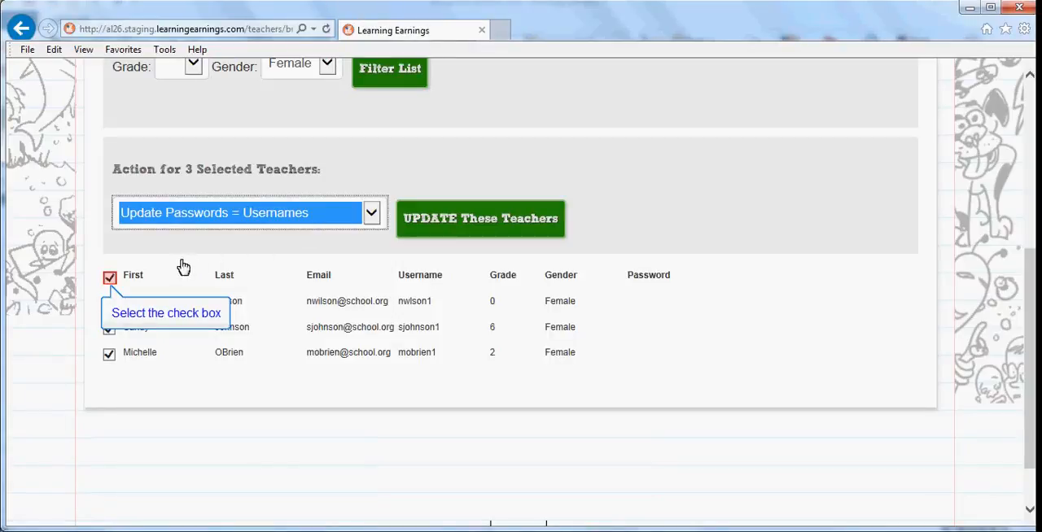
pyautogui.click(113, 280)
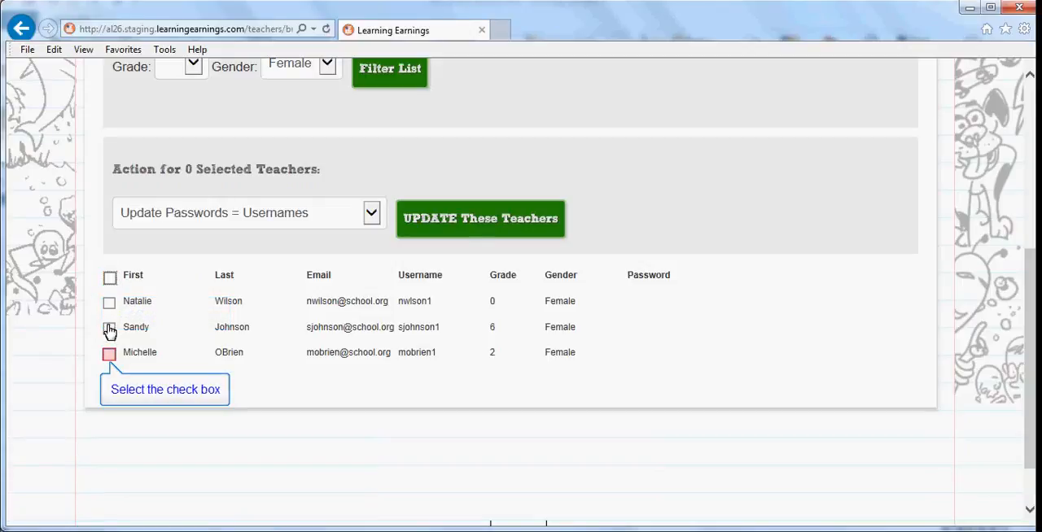
pyautogui.click(109, 355)
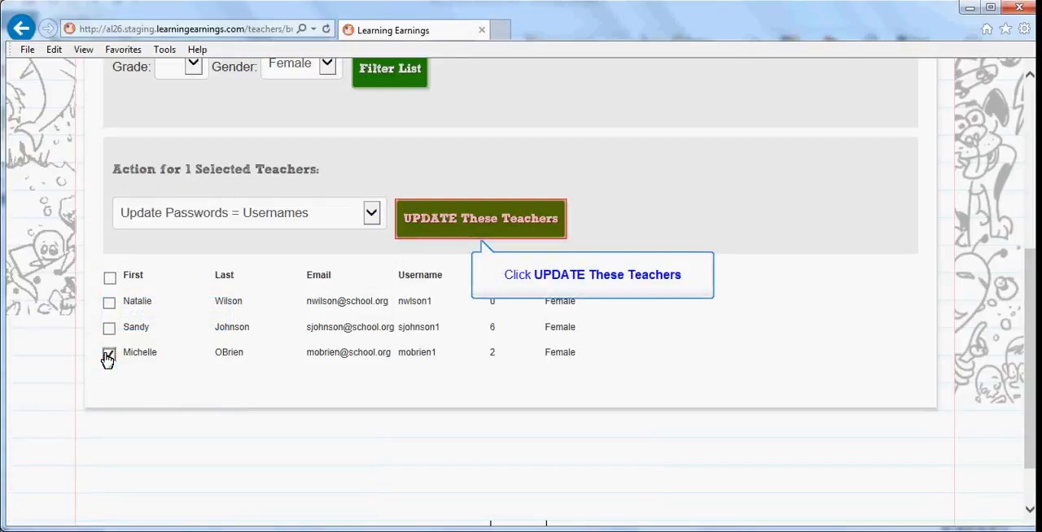
pyautogui.click(478, 231)
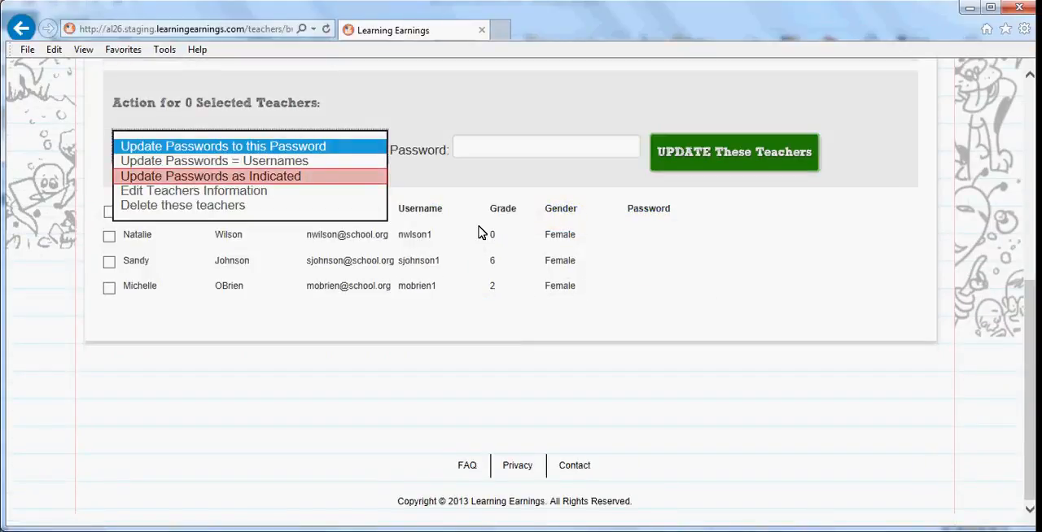
# Step: Choose the action Update Passwords as Indicated, select the grade 6 teacher and enter a new password in that row
pyautogui.click(268, 177)
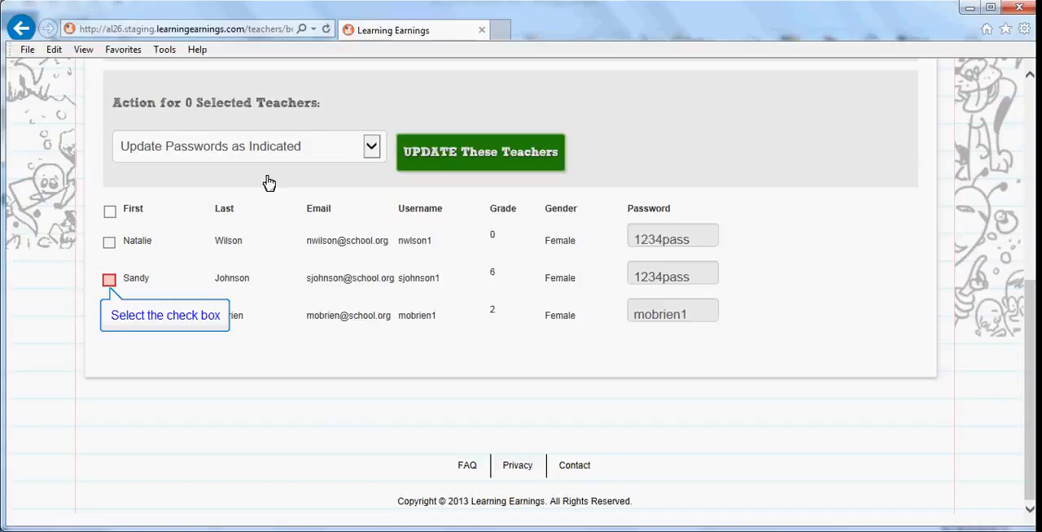
pyautogui.click(111, 281)
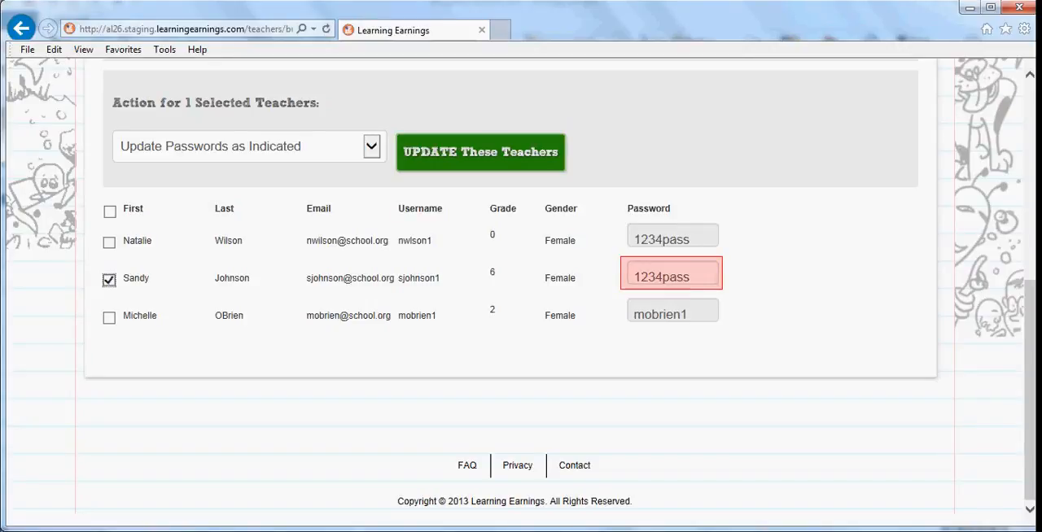
pyautogui.press('Tab')
pyautogui.write('pass1234')
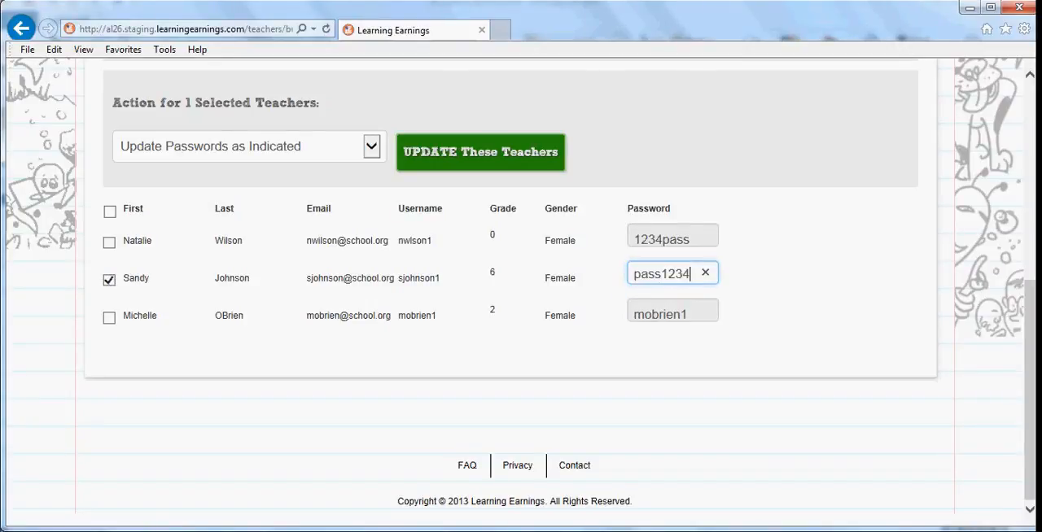
pyautogui.click(538, 311)
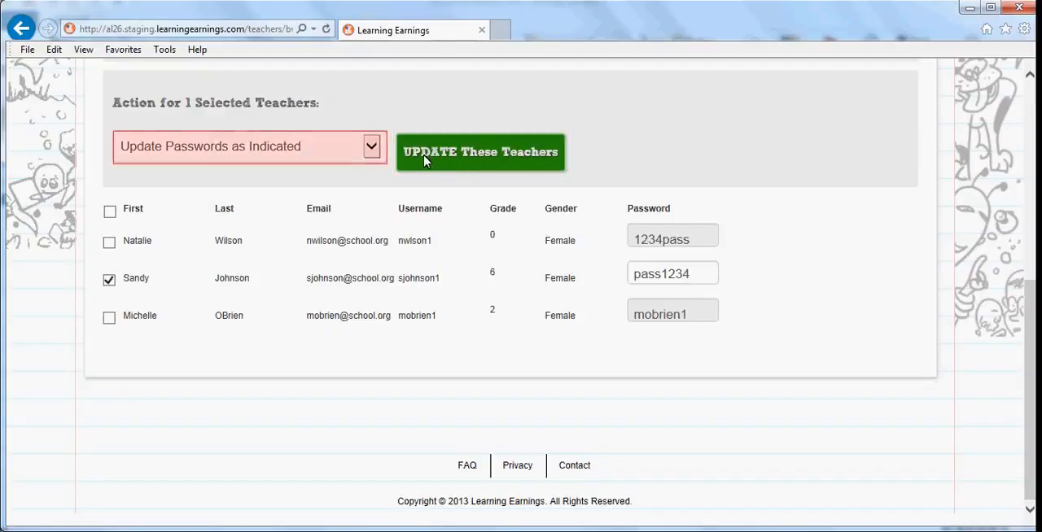
# Step: Use Edit Teachers Information on only the kindergarten teacher to correct the last name and email address
pyautogui.click(370, 148)
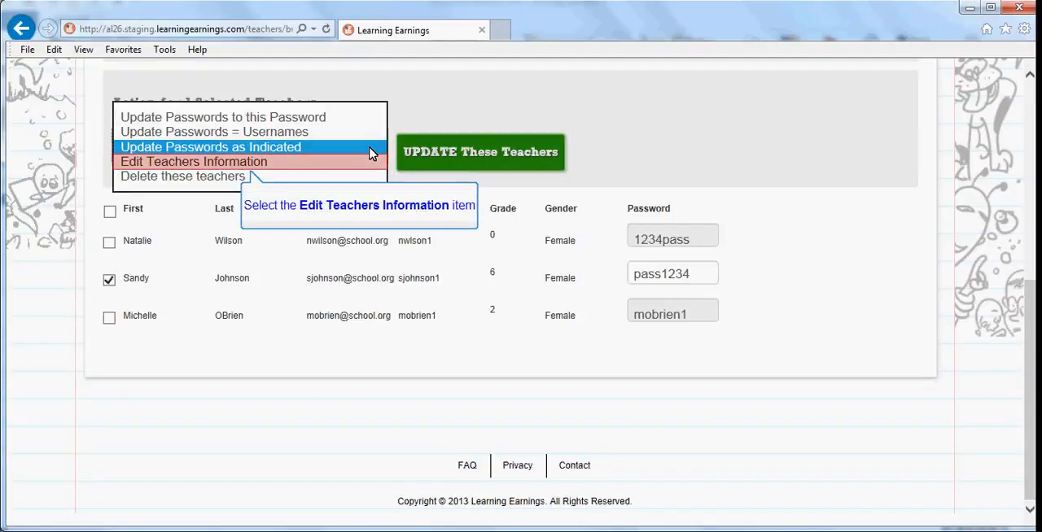
pyautogui.click(282, 161)
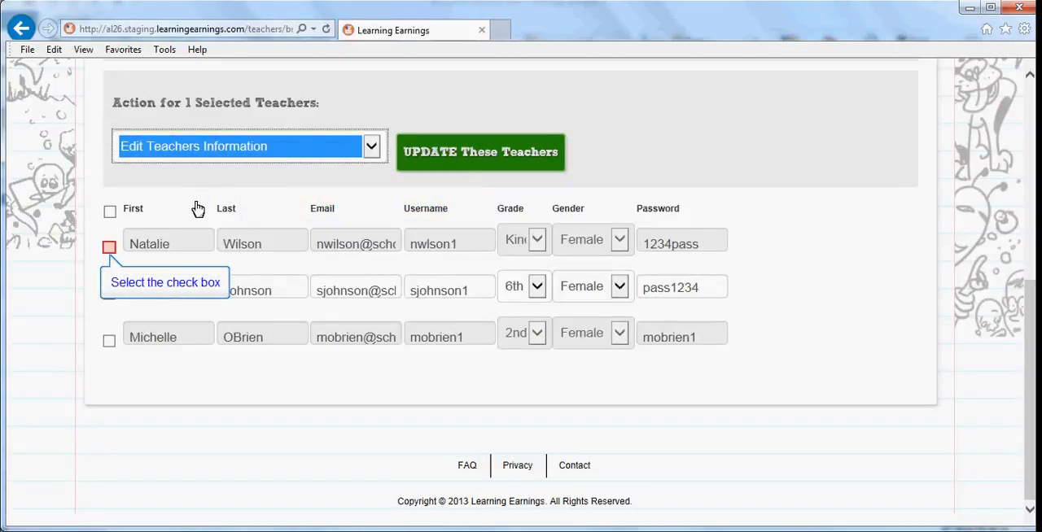
pyautogui.click(109, 247)
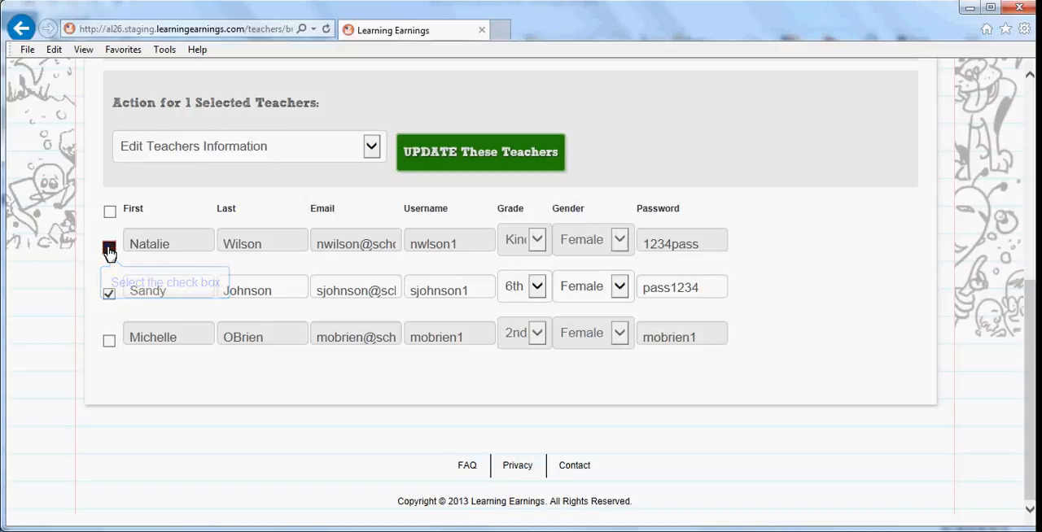
pyautogui.click(109, 294)
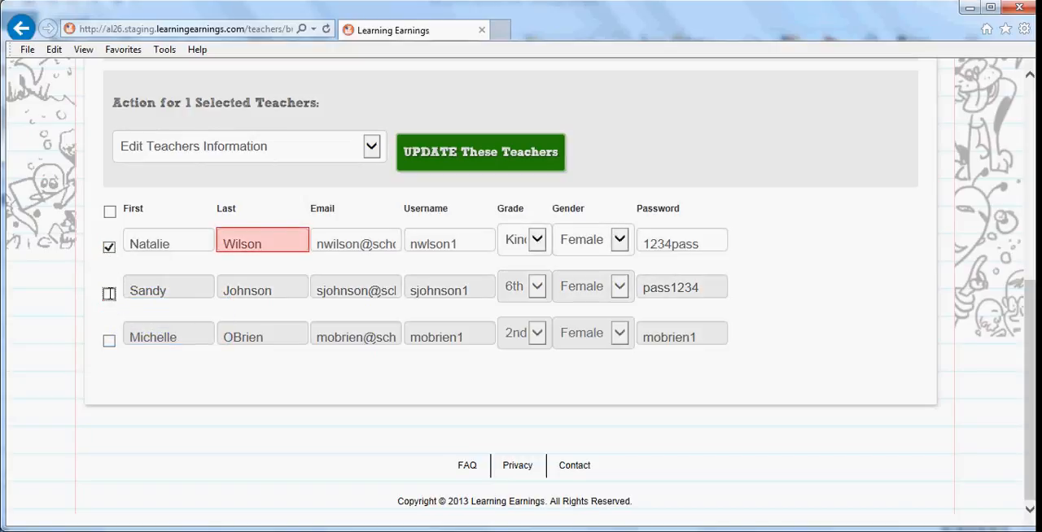
pyautogui.click(243, 244)
pyautogui.write('li')
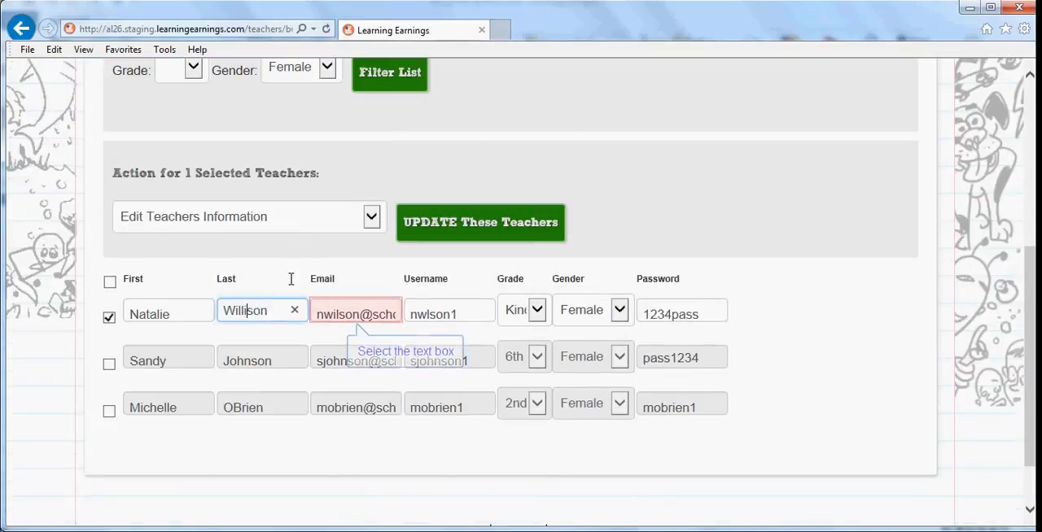
pyautogui.click(340, 314)
pyautogui.write('l')
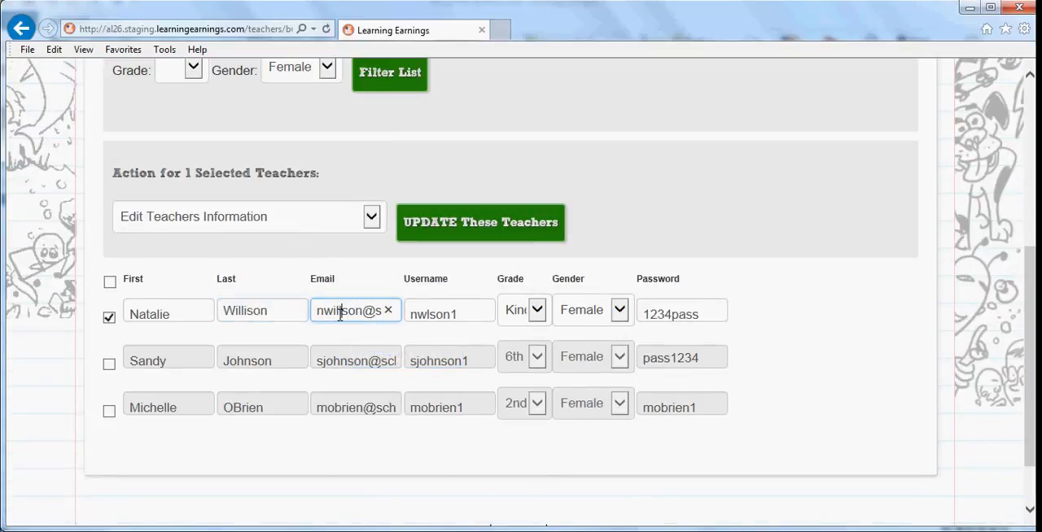
pyautogui.write('i')
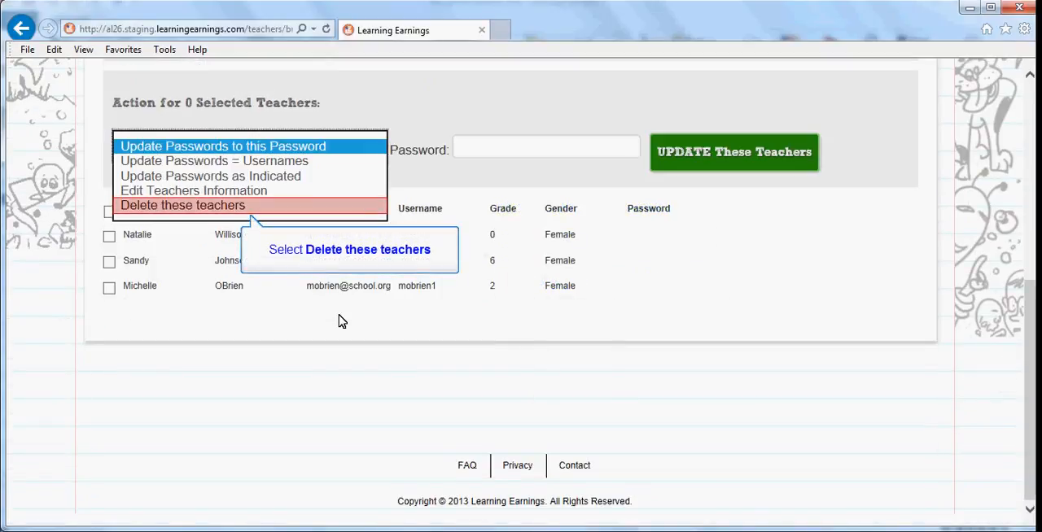
# Step: Apply Delete these teachers to only the grade 0 teacher
pyautogui.click(215, 206)
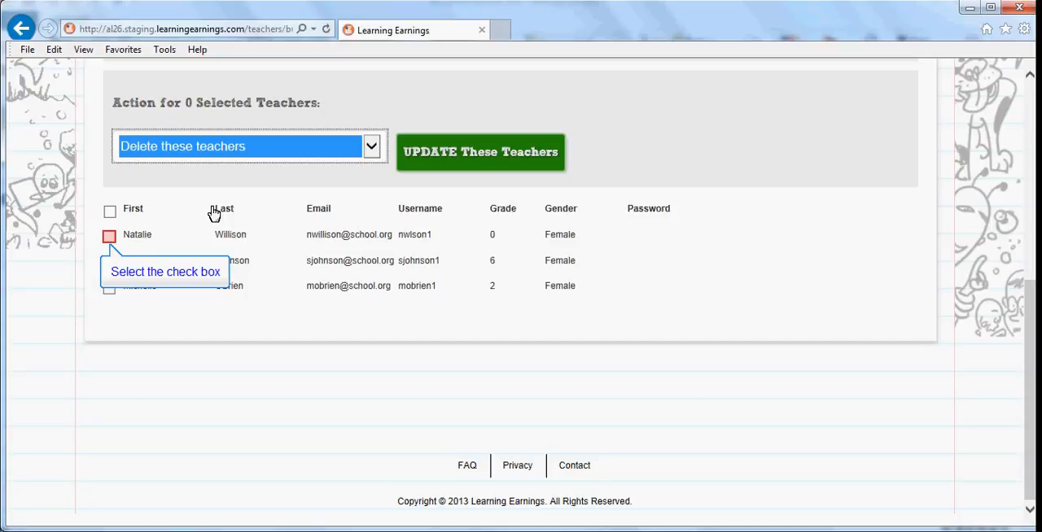
pyautogui.click(109, 236)
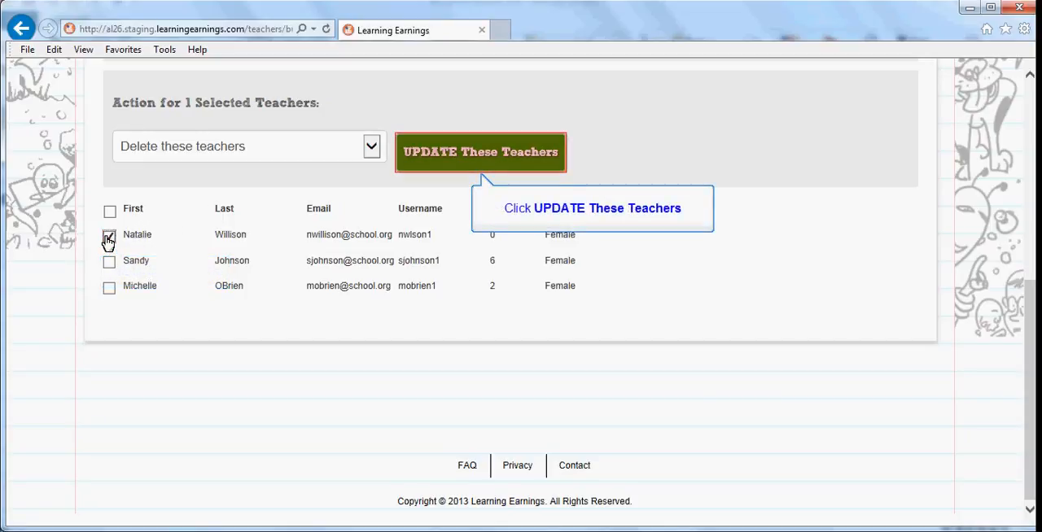
pyautogui.click(478, 161)
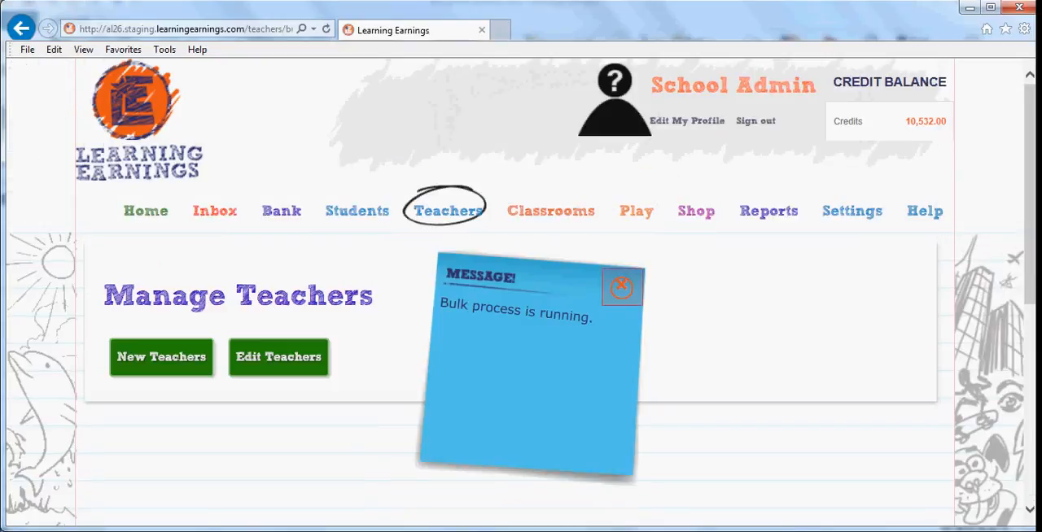